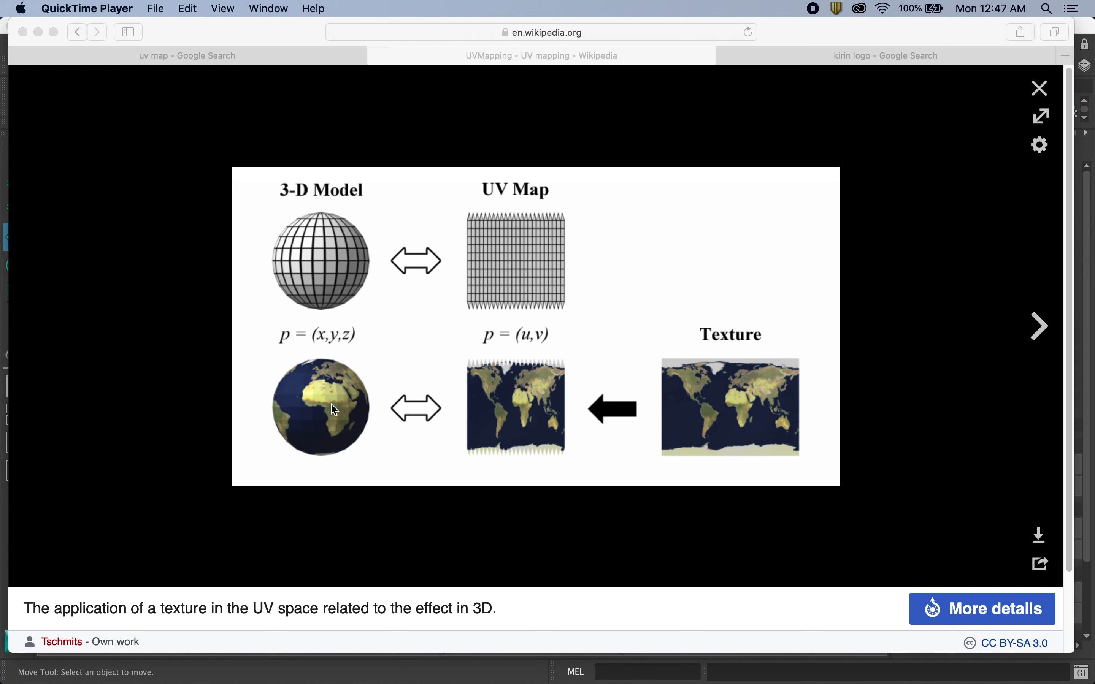
Switch from the Wikipedia UV mapping diagram back to Maya's UV Editing workspace.
{"action": "key", "text": "super+Tab"}
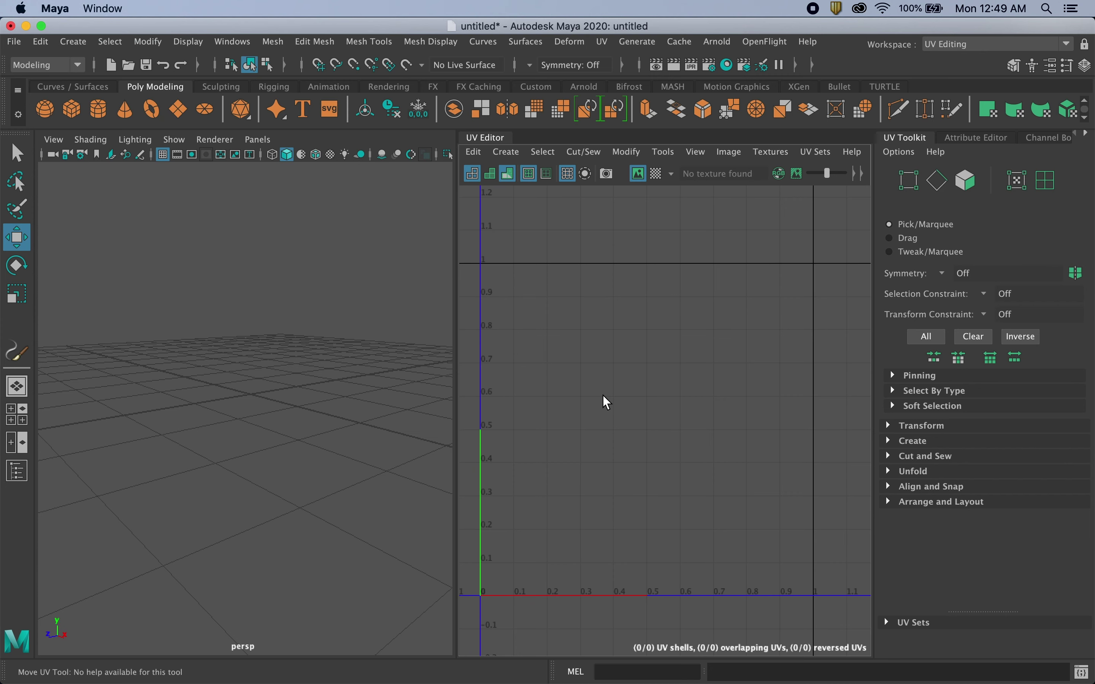
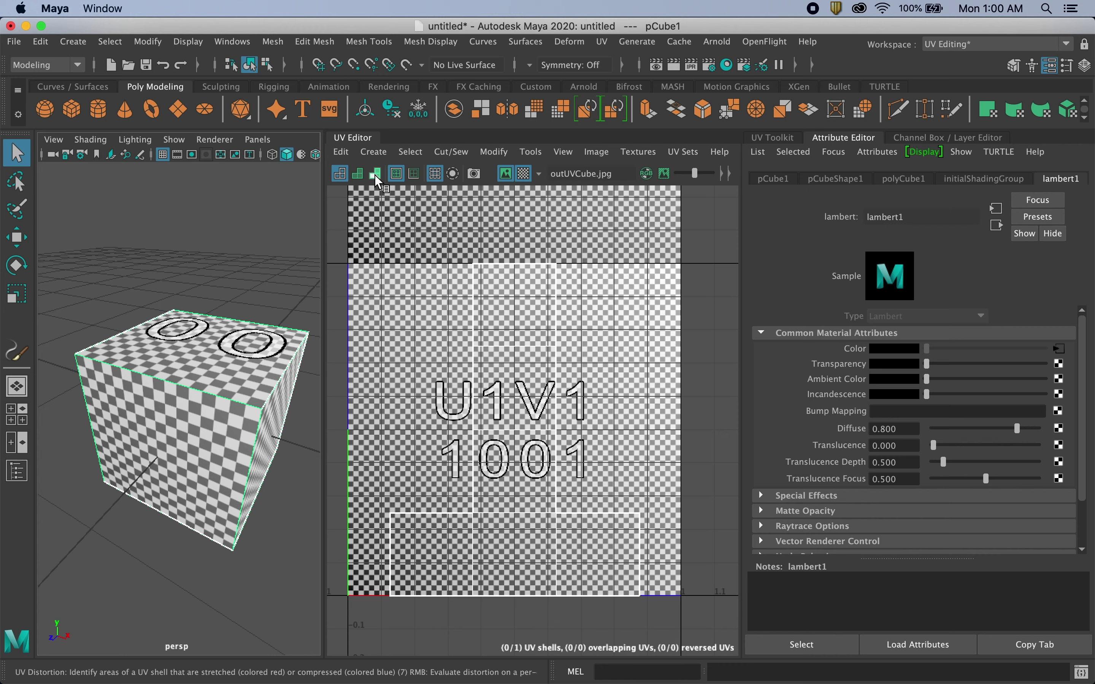
Turn on UV distortion shading for the cube in the UV Editor.
{"action": "left_click", "coordinate": [374, 175]}
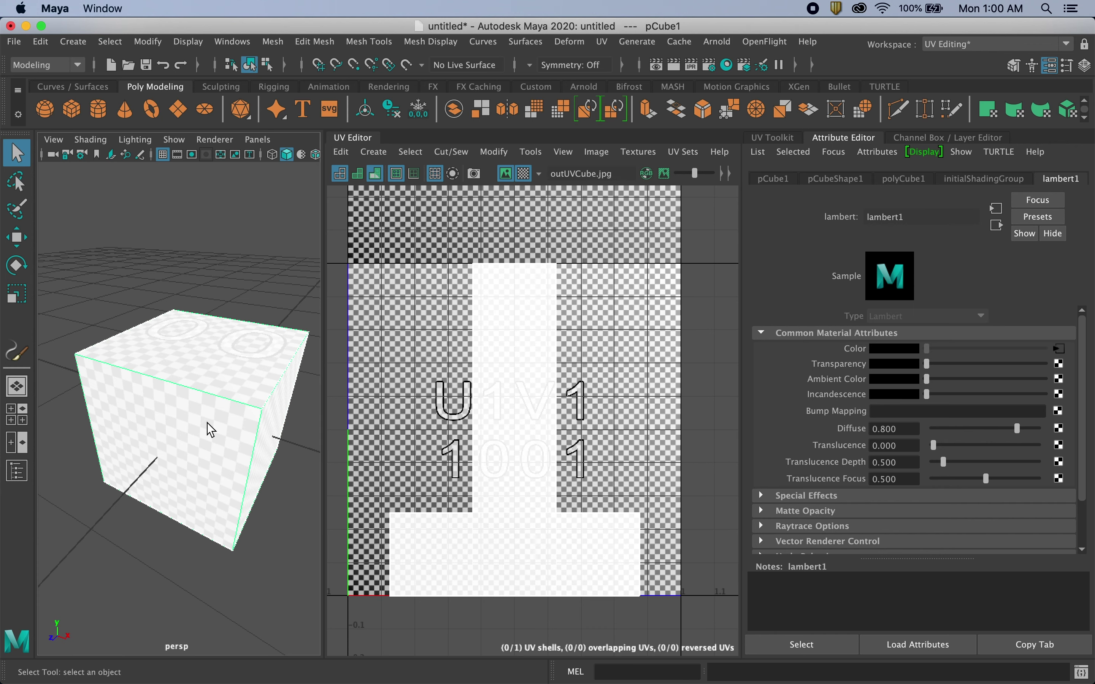
{"action": "scroll", "coordinate": [208, 428], "scroll_direction": "up", "scroll_amount": 5}
{"action": "scroll", "coordinate": [212, 430], "scroll_direction": "down", "scroll_amount": 8}
{"action": "scroll", "coordinate": [213, 430], "scroll_direction": "down", "scroll_amount": 4}
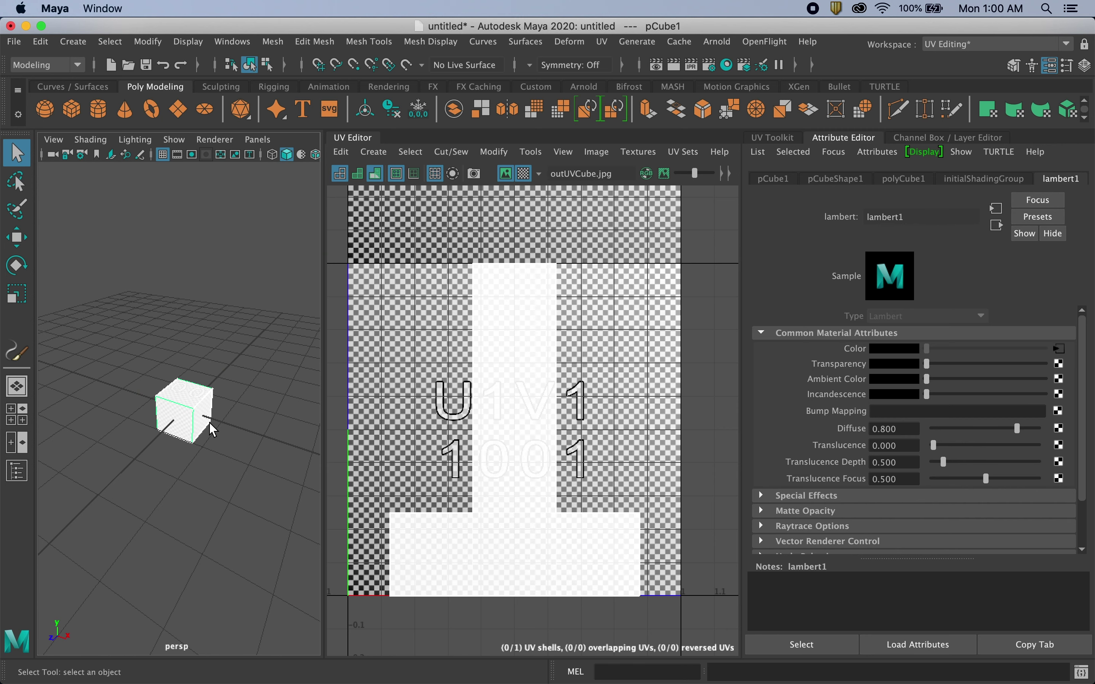
Trial-stretch the cube along X and undo it, then switch to component selection with the UV Toolkit shown.
{"action": "key", "text": "r"}
{"action": "left_click_drag", "start_coordinate": [251, 433], "coordinate": [378, 454]}
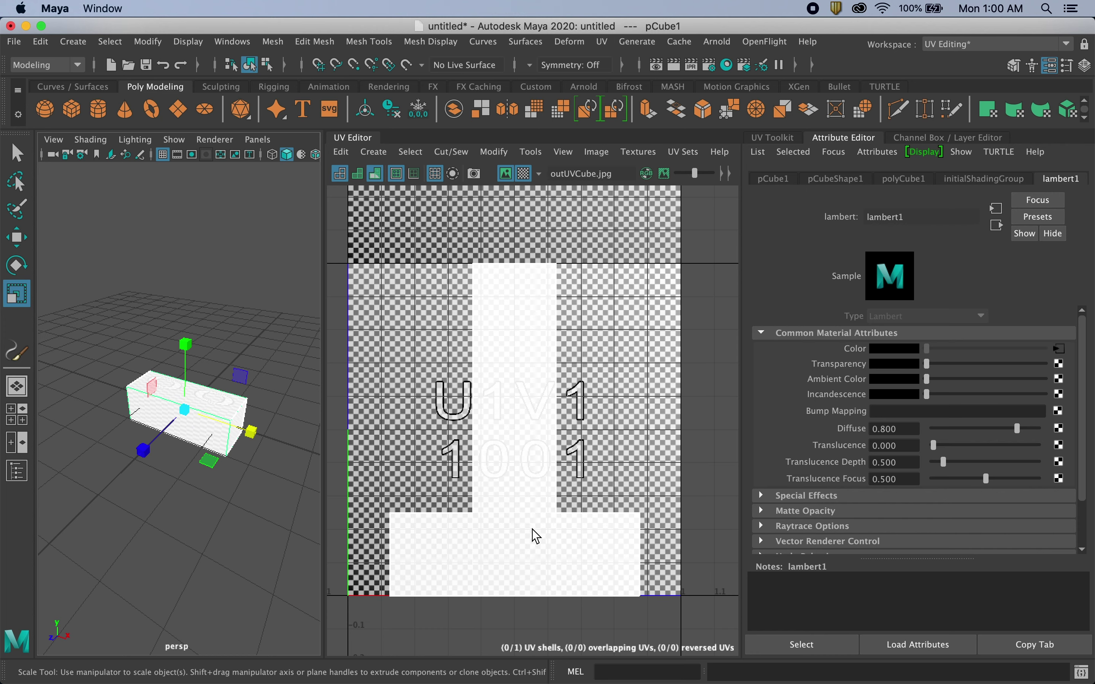
{"action": "scroll", "coordinate": [236, 449], "scroll_direction": "up", "scroll_amount": 2}
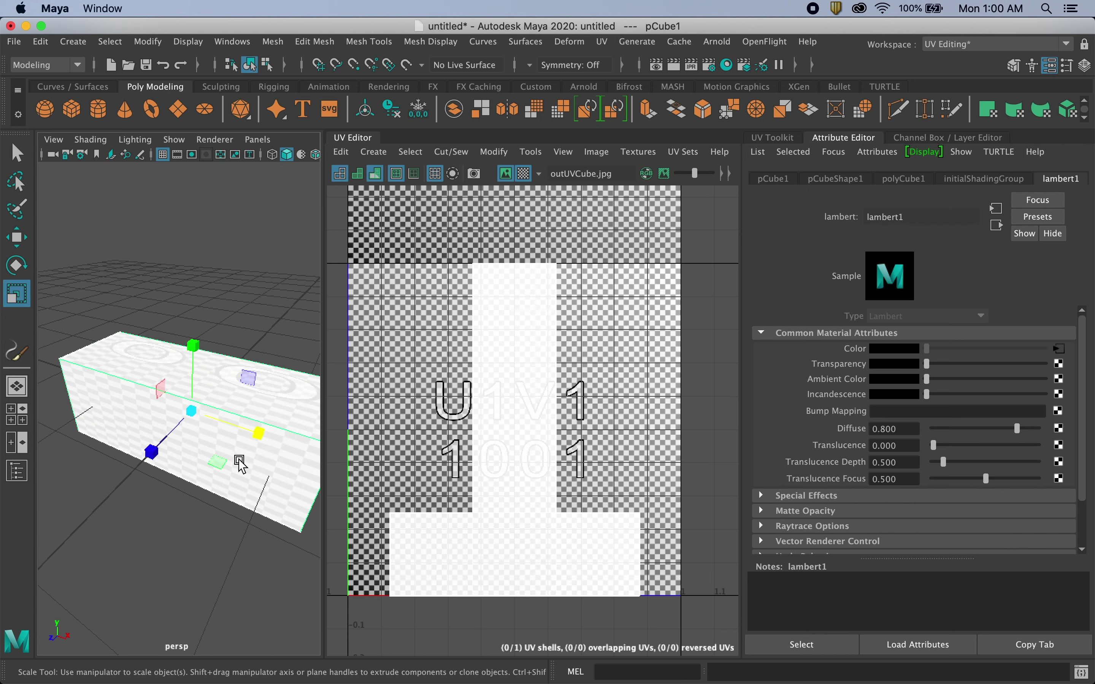
{"action": "scroll", "coordinate": [237, 445], "scroll_direction": "up", "scroll_amount": 4}
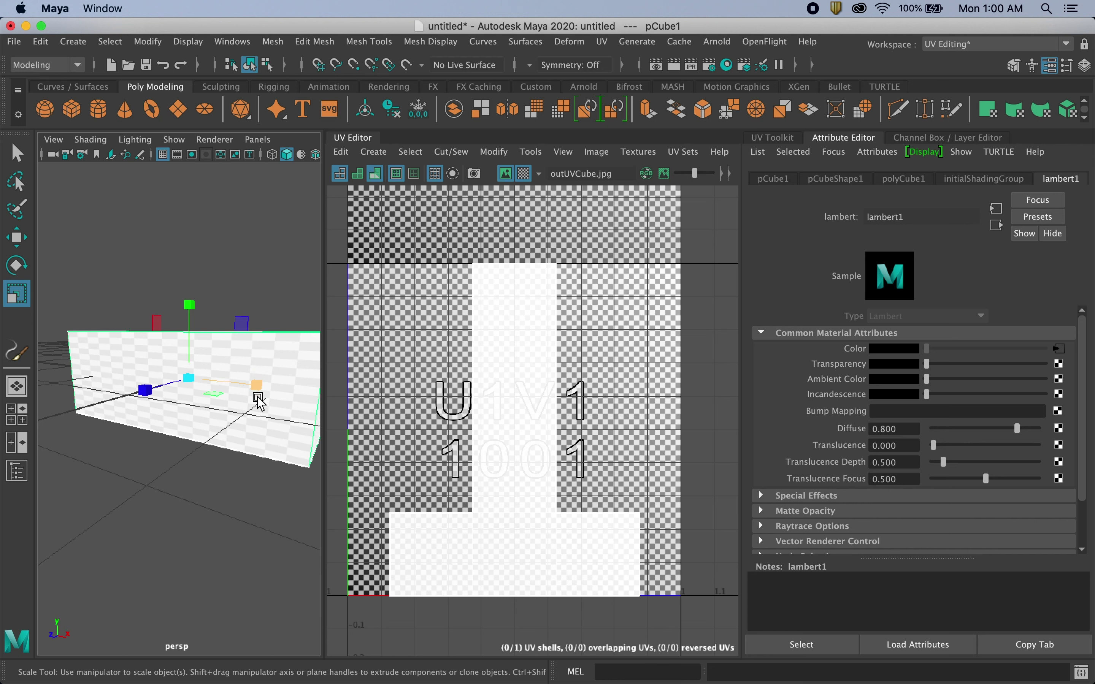
{"action": "mouse_move", "coordinate": [254, 399]}
{"action": "left_mouse_down", "text": "alt"}
{"action": "mouse_move", "coordinate": [189, 401]}
{"action": "mouse_move", "coordinate": [257, 440]}
{"action": "mouse_move", "coordinate": [253, 405]}
{"action": "left_mouse_up", "text": "alt"}
{"action": "key", "text": "super+z"}
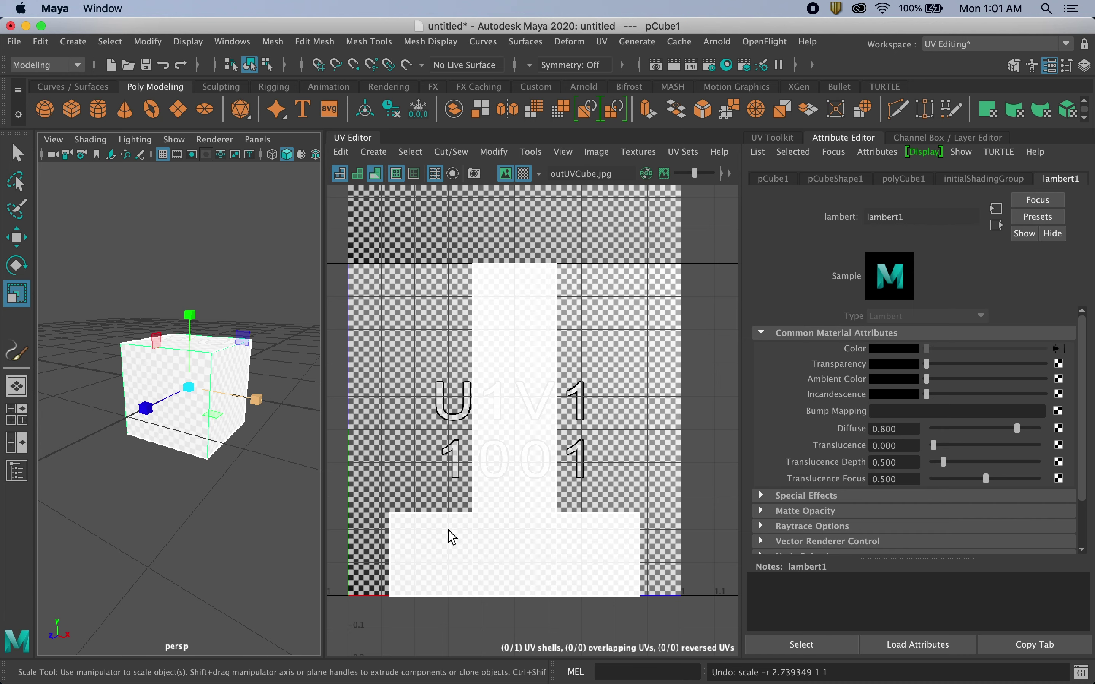
{"action": "right_click_drag", "start_coordinate": [448, 531], "coordinate": [456, 421]}
{"action": "left_click", "coordinate": [790, 137]}
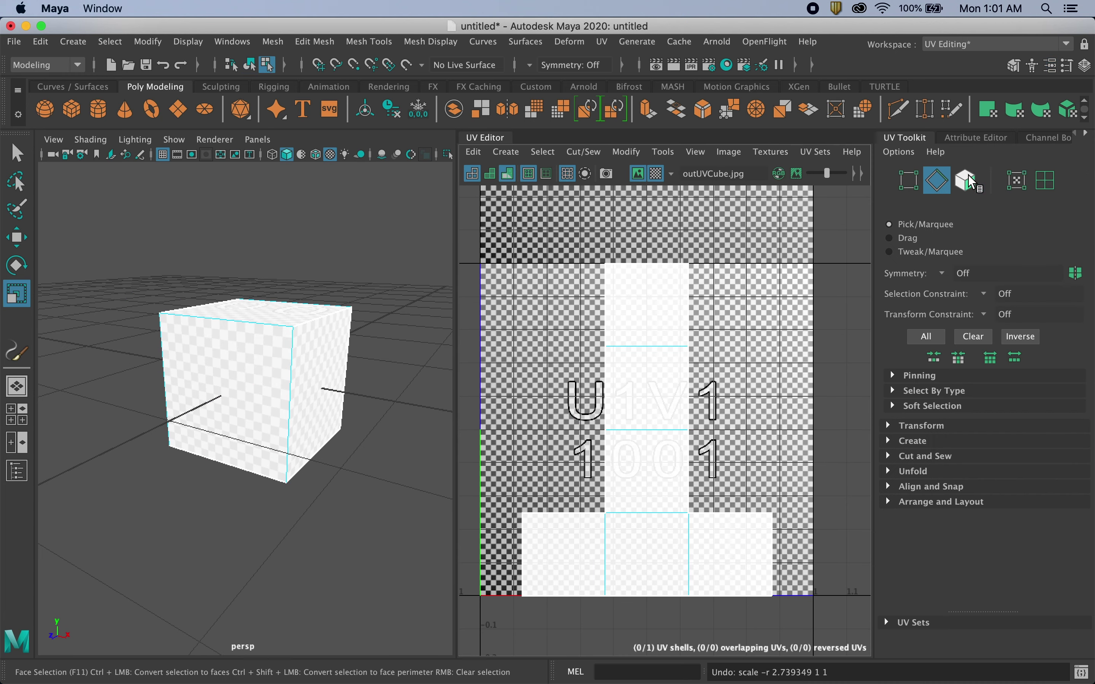
{"action": "left_click", "coordinate": [1017, 181]}
{"action": "left_click_drag", "start_coordinate": [501, 475], "coordinate": [543, 605]}
{"action": "key", "text": "w"}
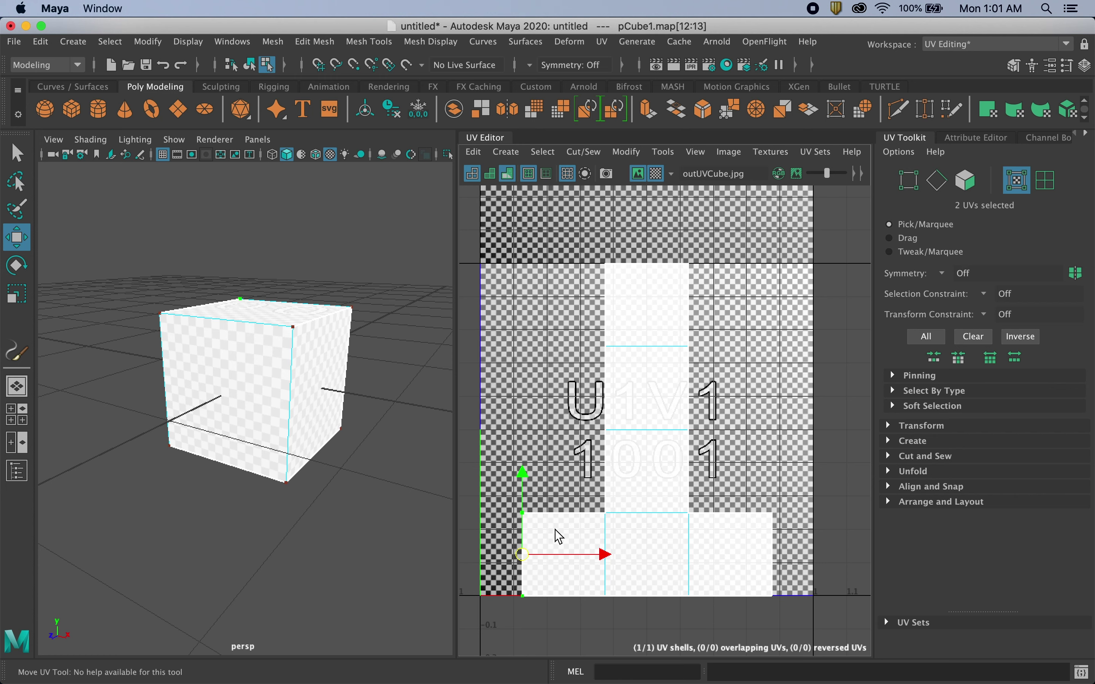
{"action": "left_click_drag", "start_coordinate": [565, 554], "coordinate": [528, 566]}
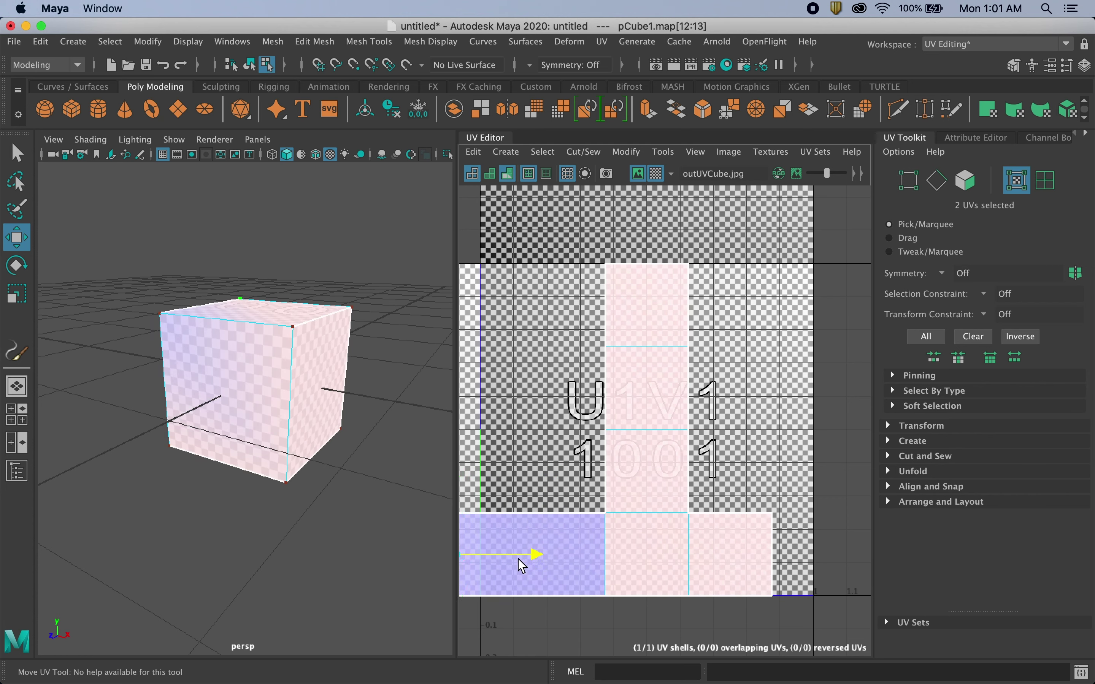
{"action": "key", "text": "z"}
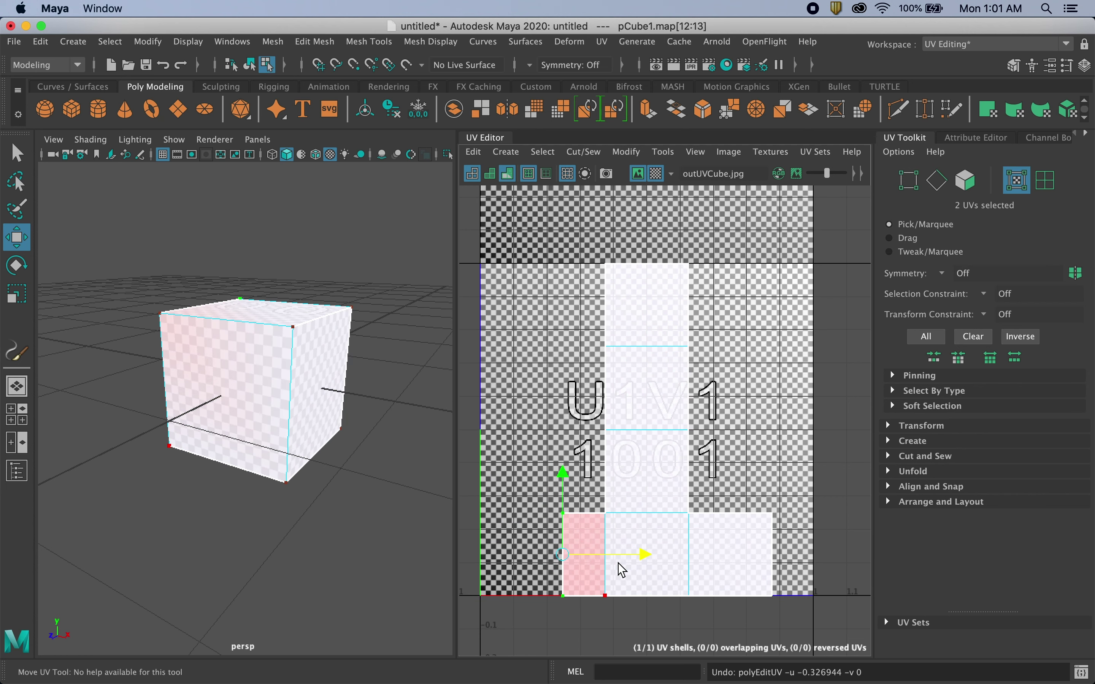
{"action": "key", "text": "z"}
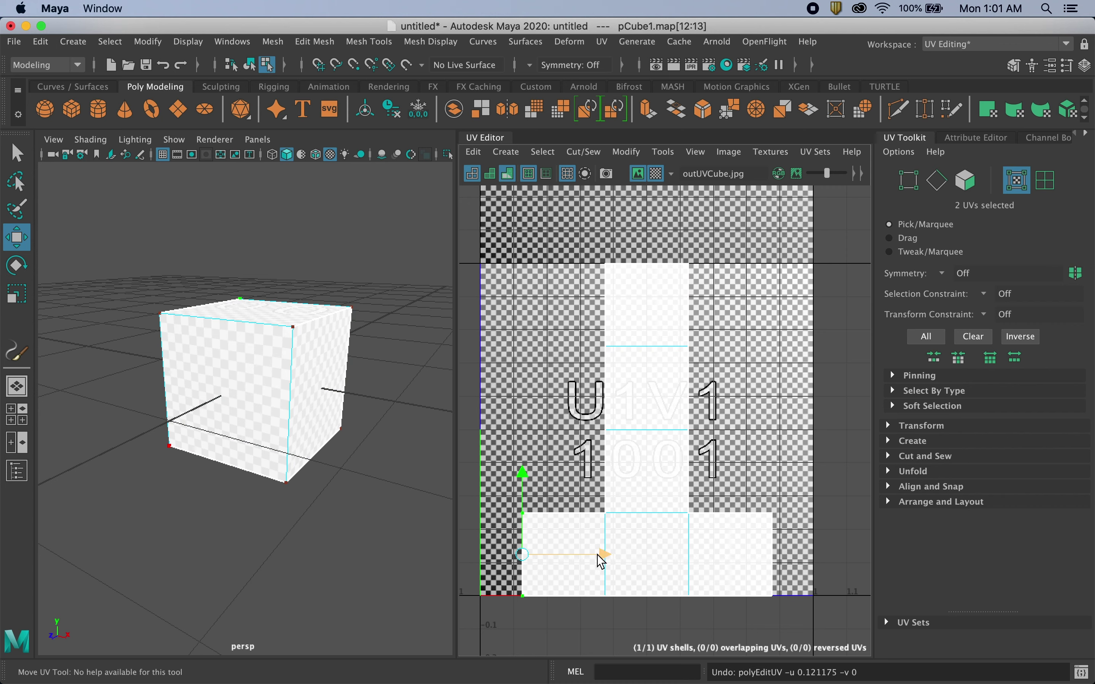
{"action": "left_click_drag", "start_coordinate": [602, 562], "coordinate": [623, 557]}
{"action": "key", "text": "z"}
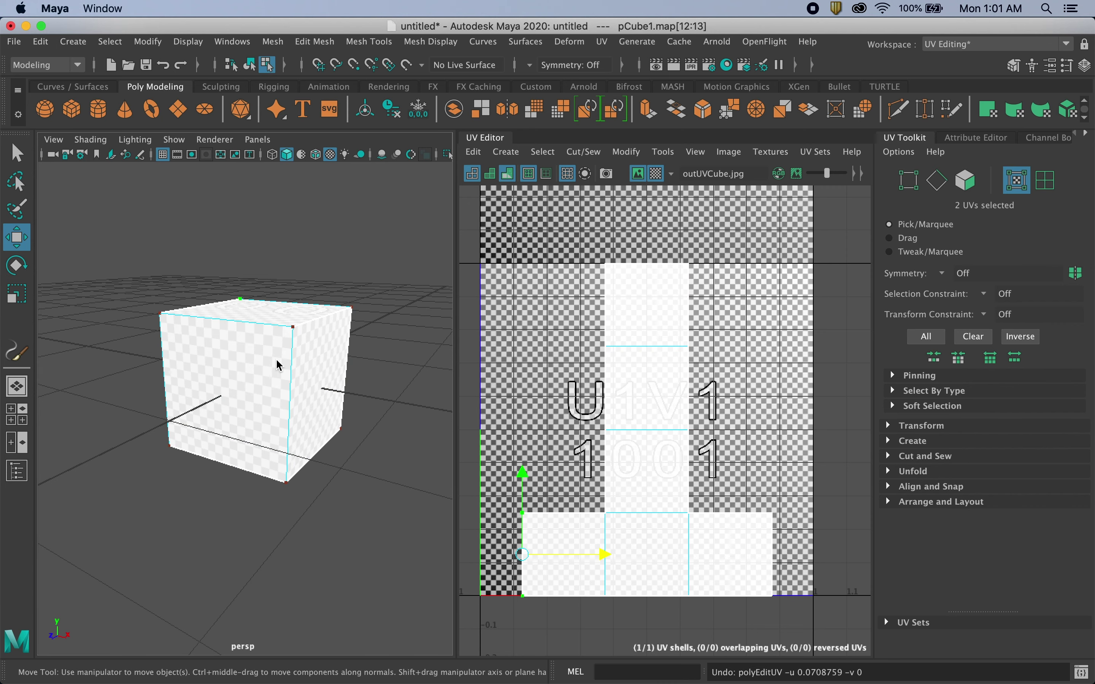
{"action": "right_click_drag", "start_coordinate": [275, 248], "coordinate": [348, 228]}
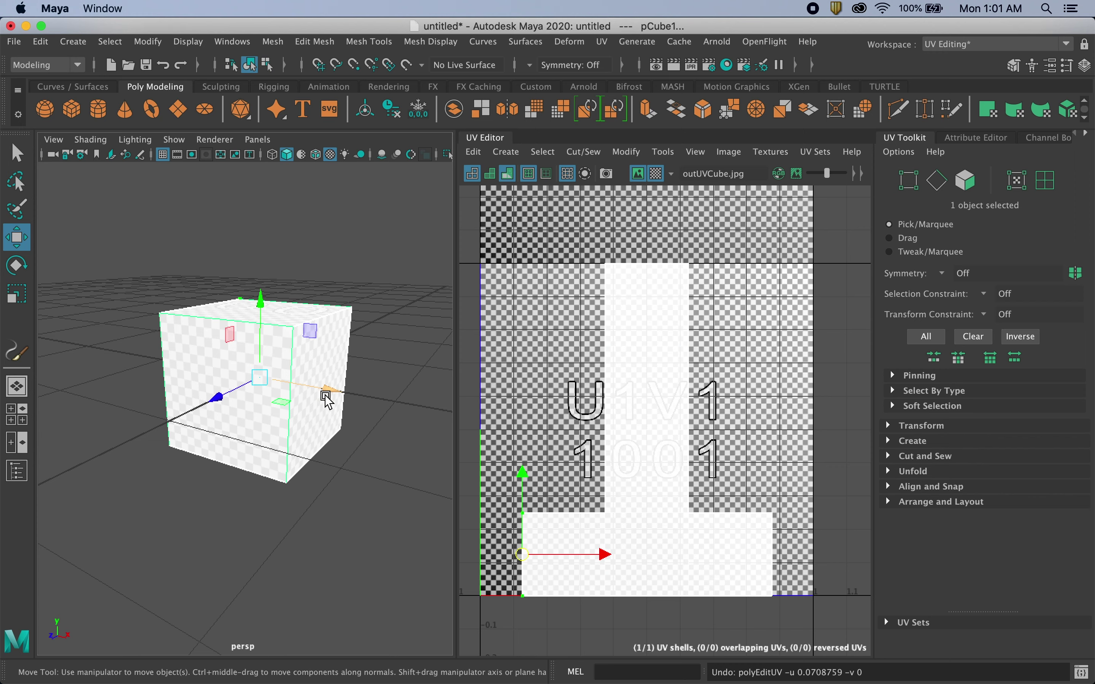
{"action": "key", "text": "r"}
{"action": "left_click_drag", "start_coordinate": [327, 397], "coordinate": [376, 402]}
{"action": "key", "text": "super+z"}
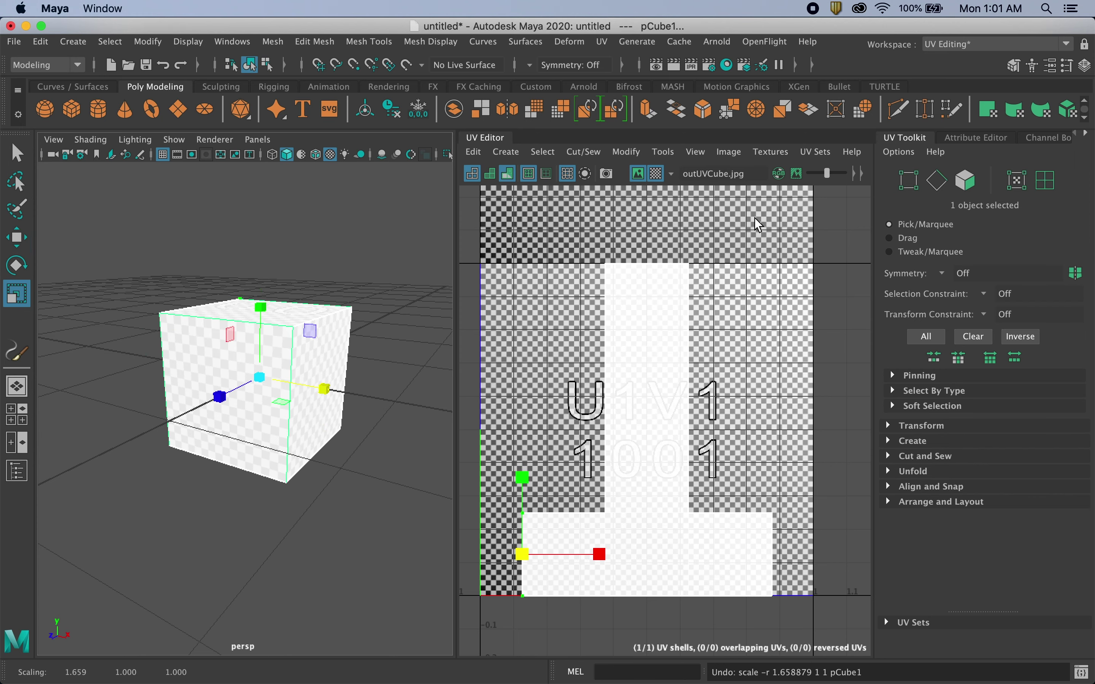
With the Channel Box shown, scale the cube along X from 2.548 up to Scale X 2.743.
{"action": "left_click", "coordinate": [1061, 138]}
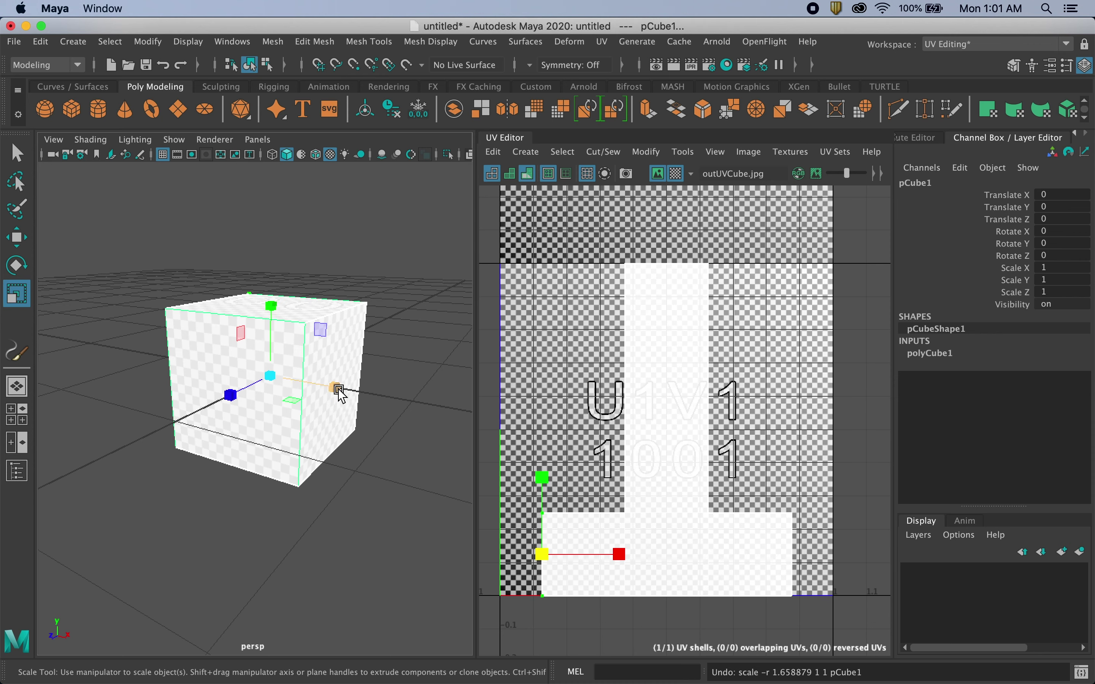
{"action": "left_click_drag", "start_coordinate": [338, 390], "coordinate": [467, 407]}
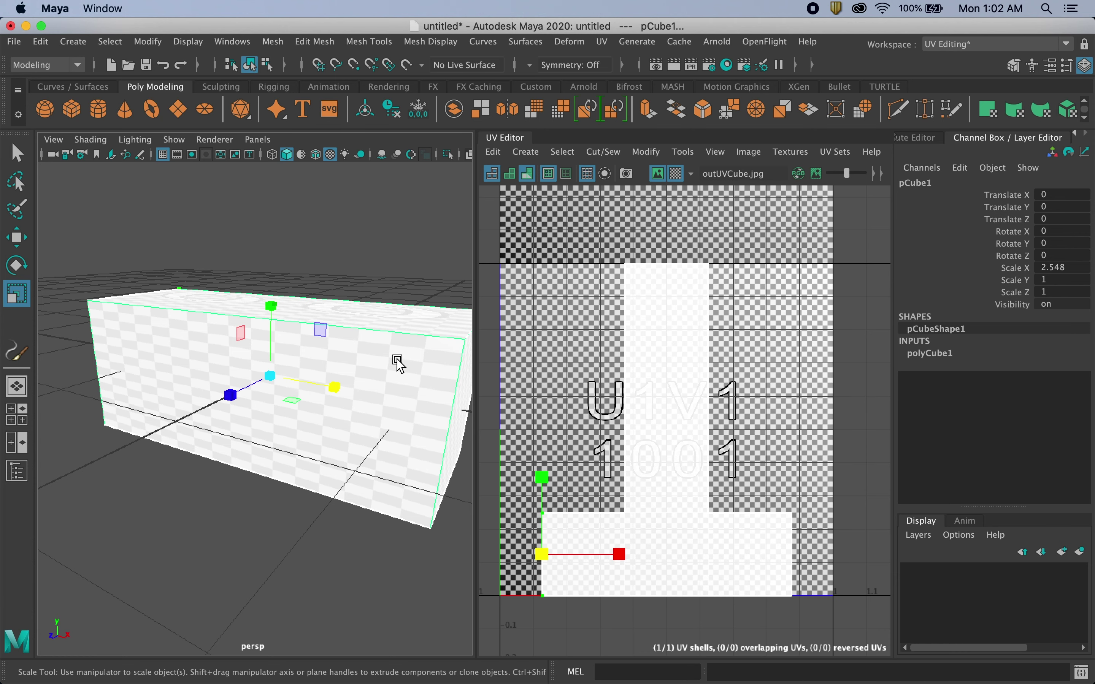
{"action": "scroll", "coordinate": [389, 376], "scroll_direction": "up", "scroll_amount": 3}
{"action": "scroll", "coordinate": [383, 392], "scroll_direction": "down", "scroll_amount": 5}
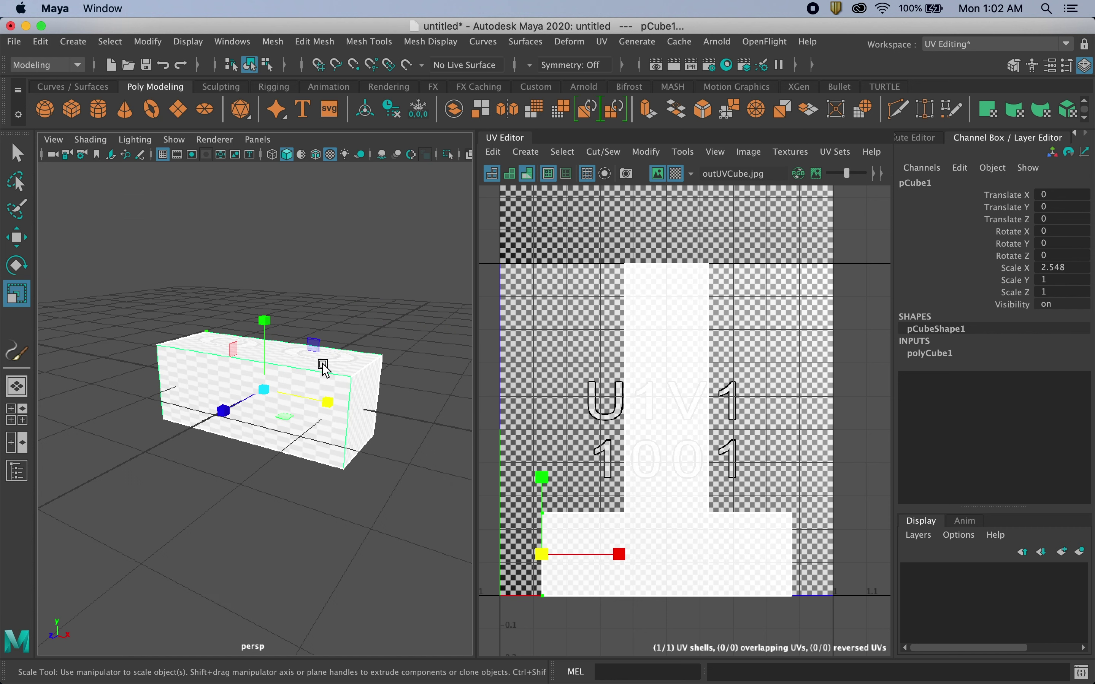
{"action": "left_click_drag", "start_coordinate": [333, 401], "coordinate": [346, 410]}
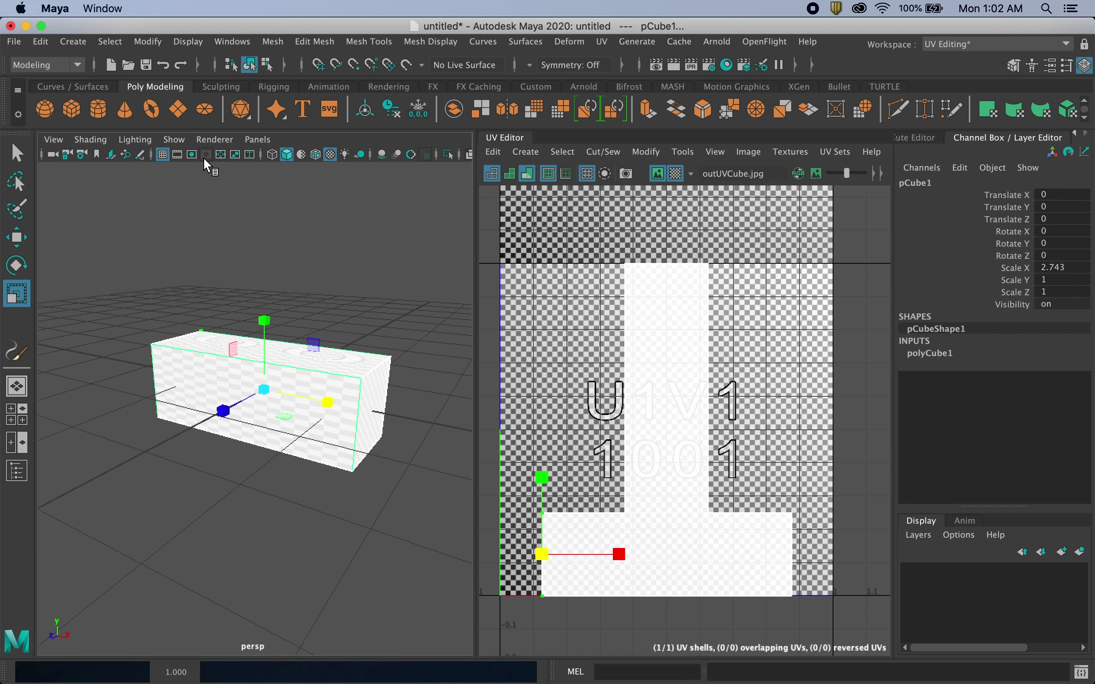
Clear the UV selection, delete all construction history, and freeze the box's transformations.
{"action": "left_click", "coordinate": [192, 376]}
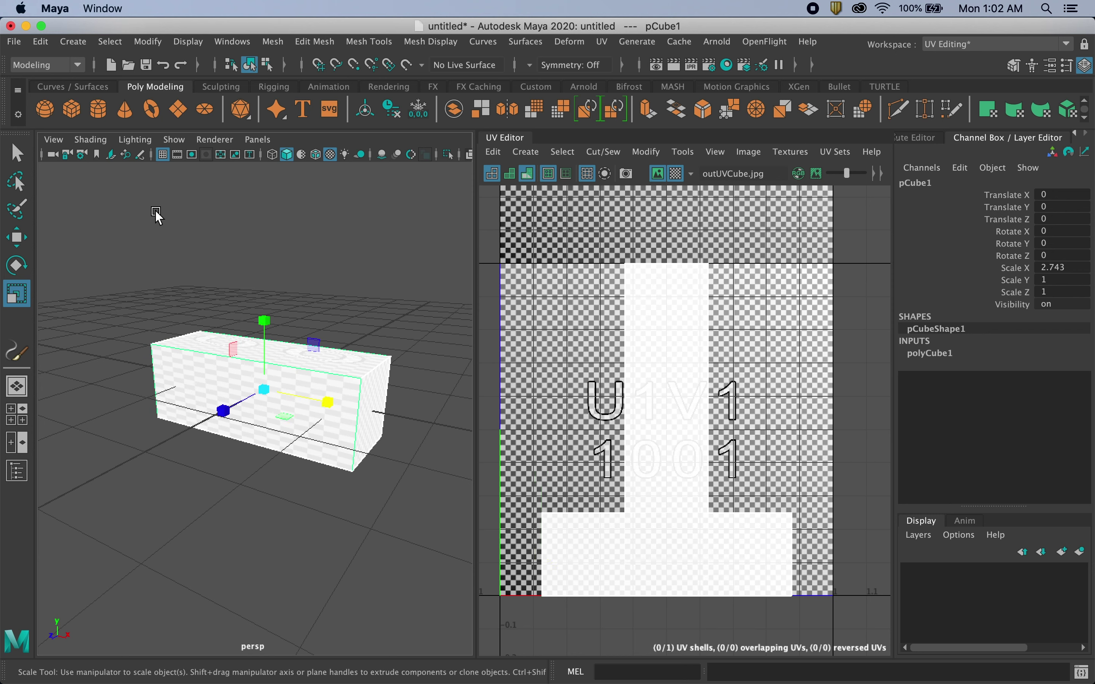
{"action": "left_click", "coordinate": [44, 39]}
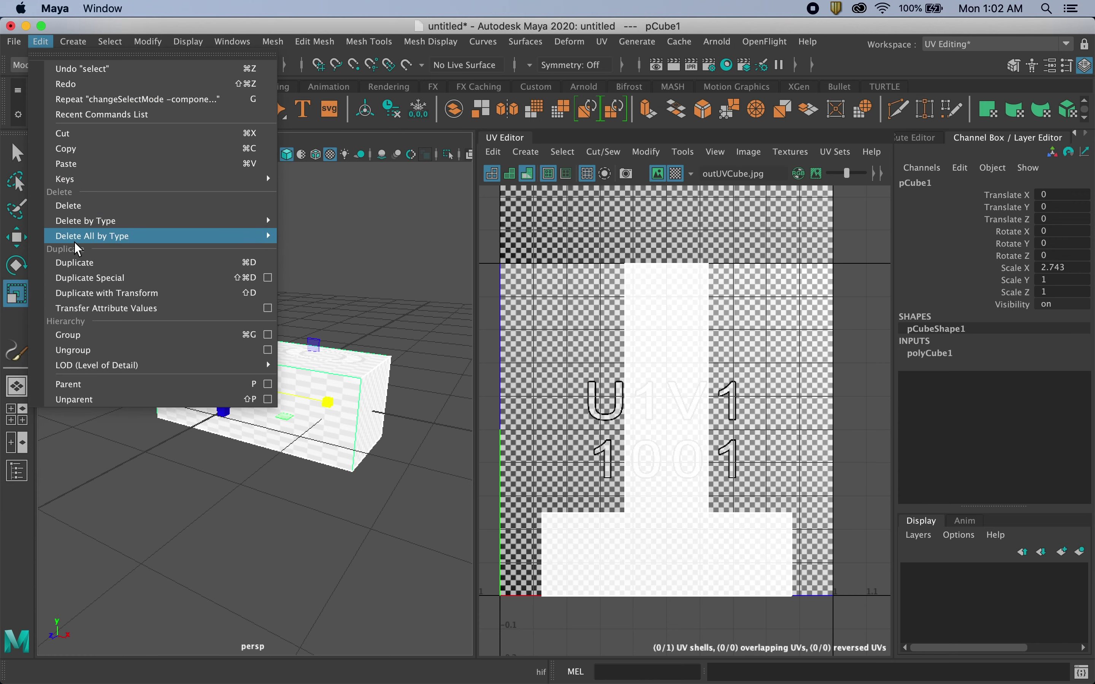
{"action": "mouse_move", "coordinate": [217, 240]}
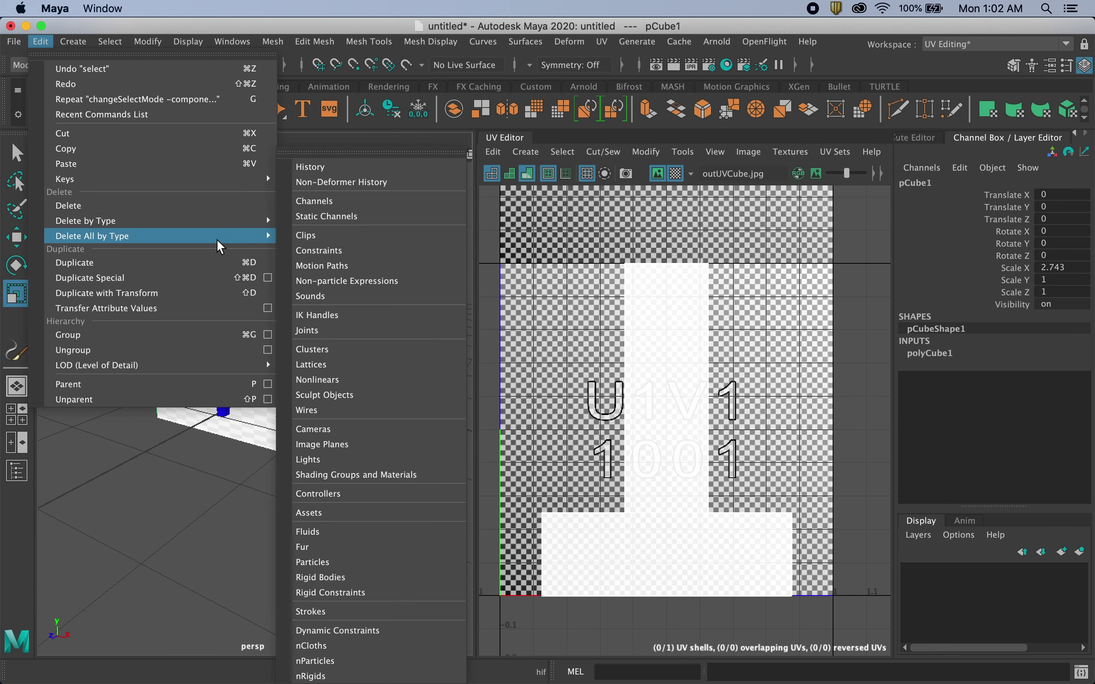
{"action": "left_click", "coordinate": [325, 167]}
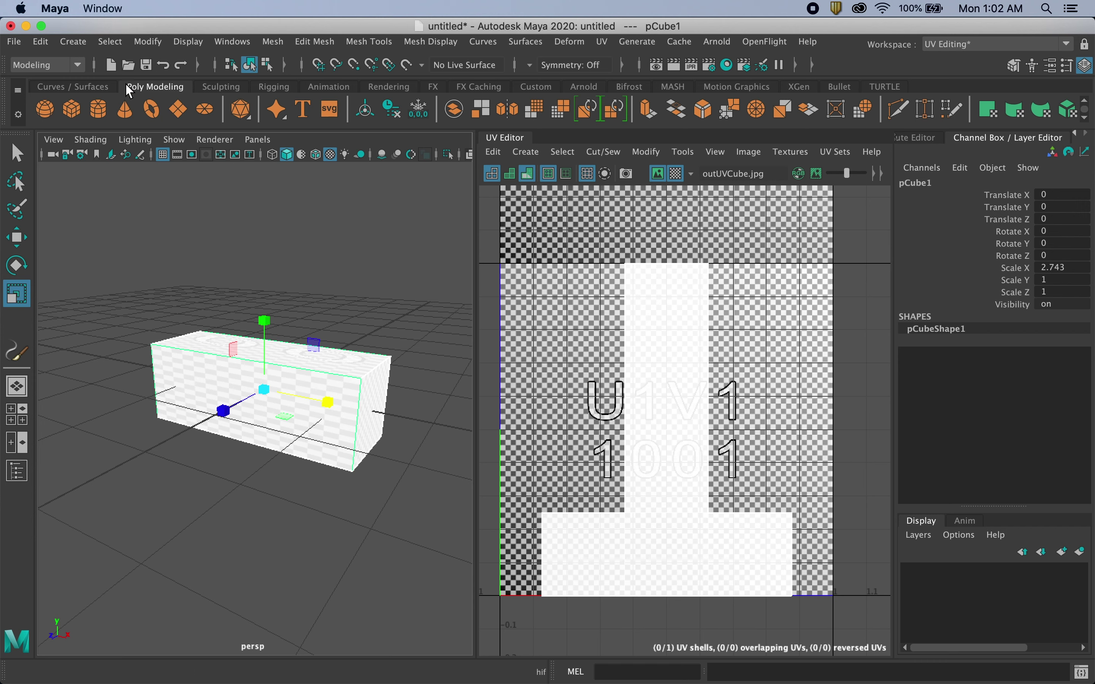
{"action": "left_click", "coordinate": [143, 44]}
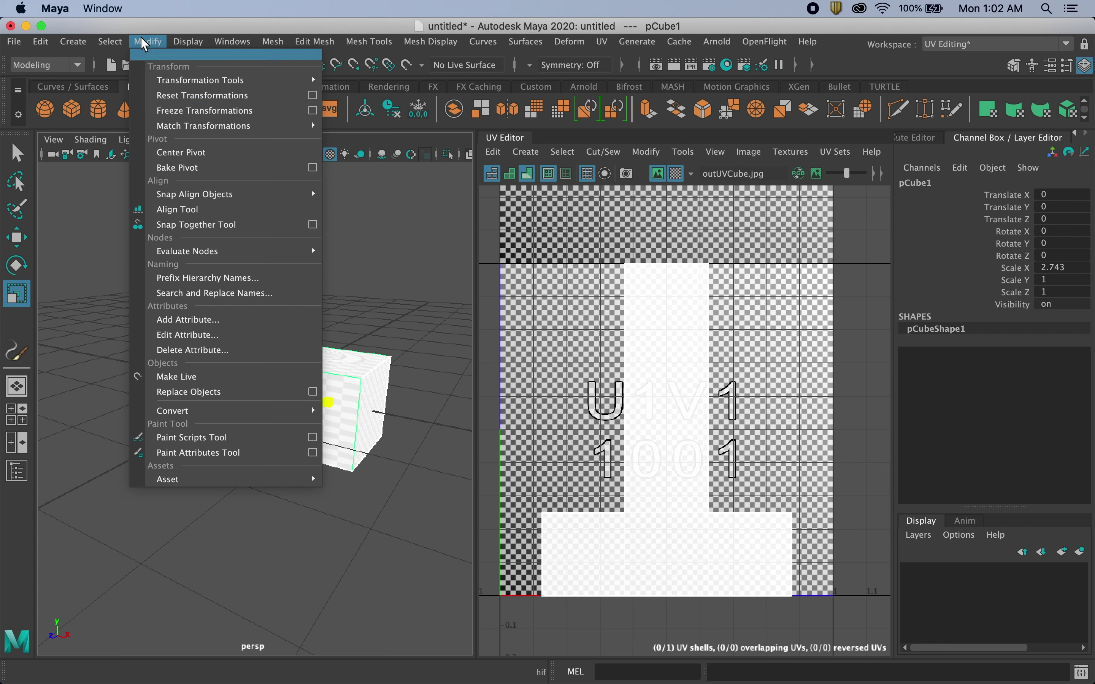
{"action": "left_click", "coordinate": [218, 110]}
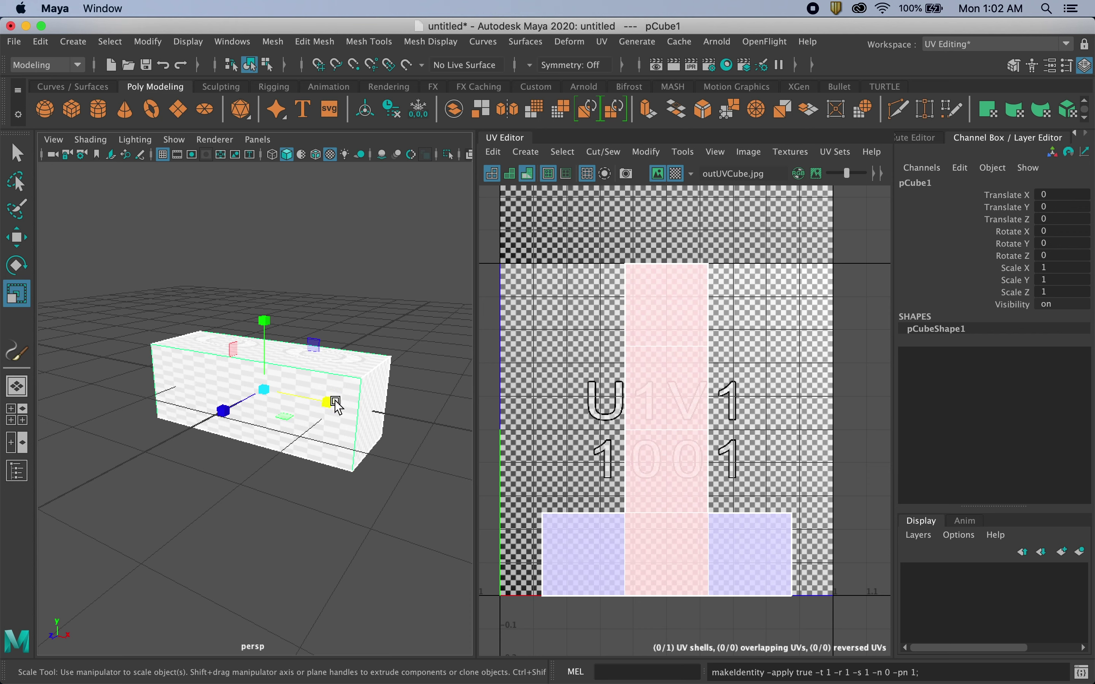
{"action": "left_click", "coordinate": [1024, 269]}
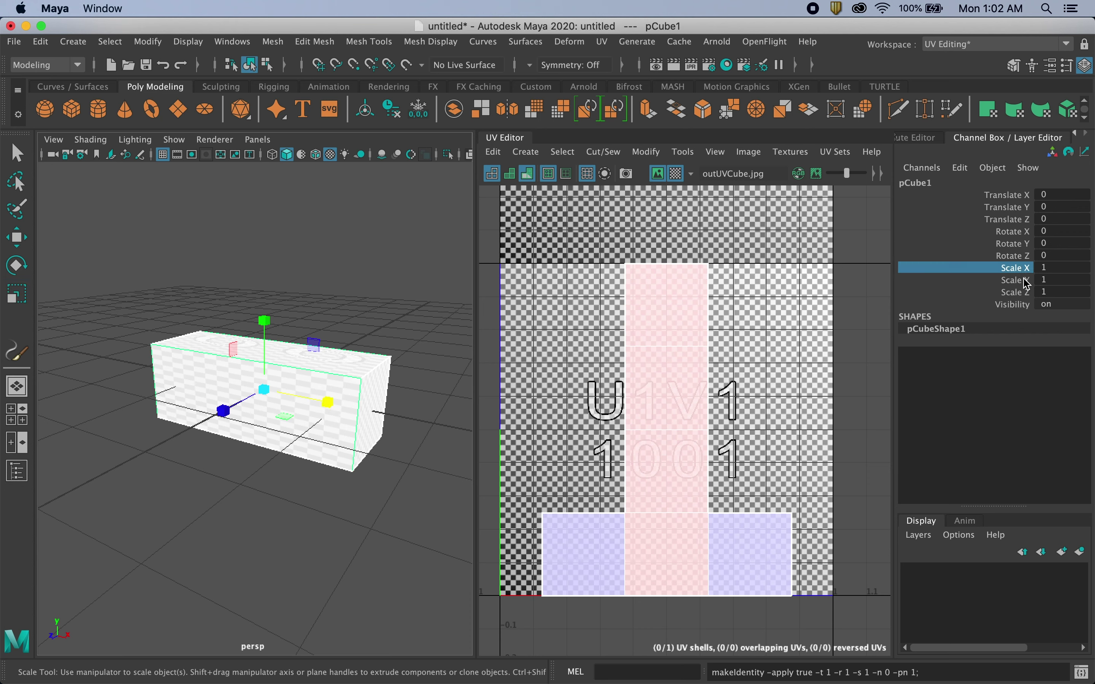
{"action": "left_click", "coordinate": [984, 292]}
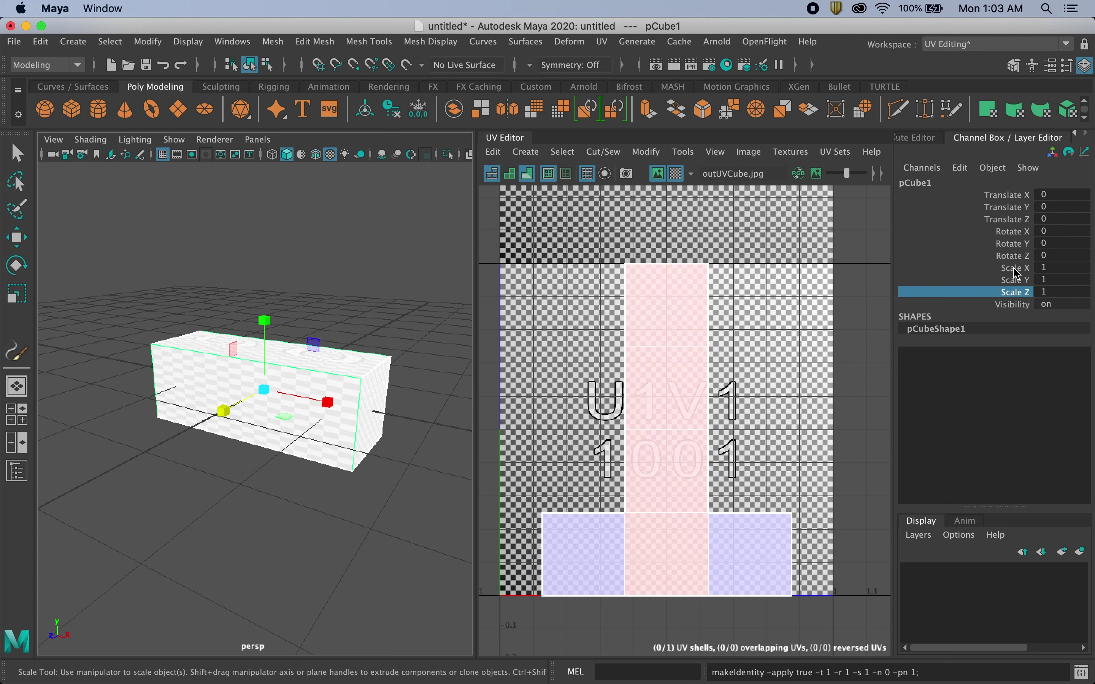
{"action": "left_click", "coordinate": [1017, 271]}
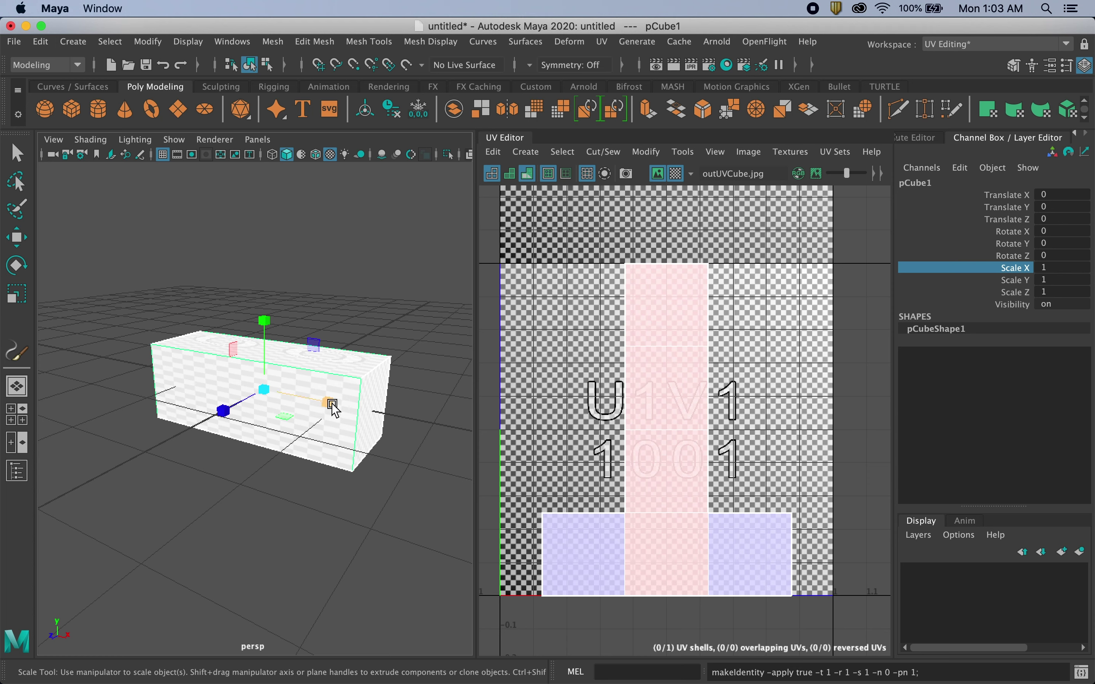
{"action": "left_click_drag", "start_coordinate": [333, 402], "coordinate": [292, 400]}
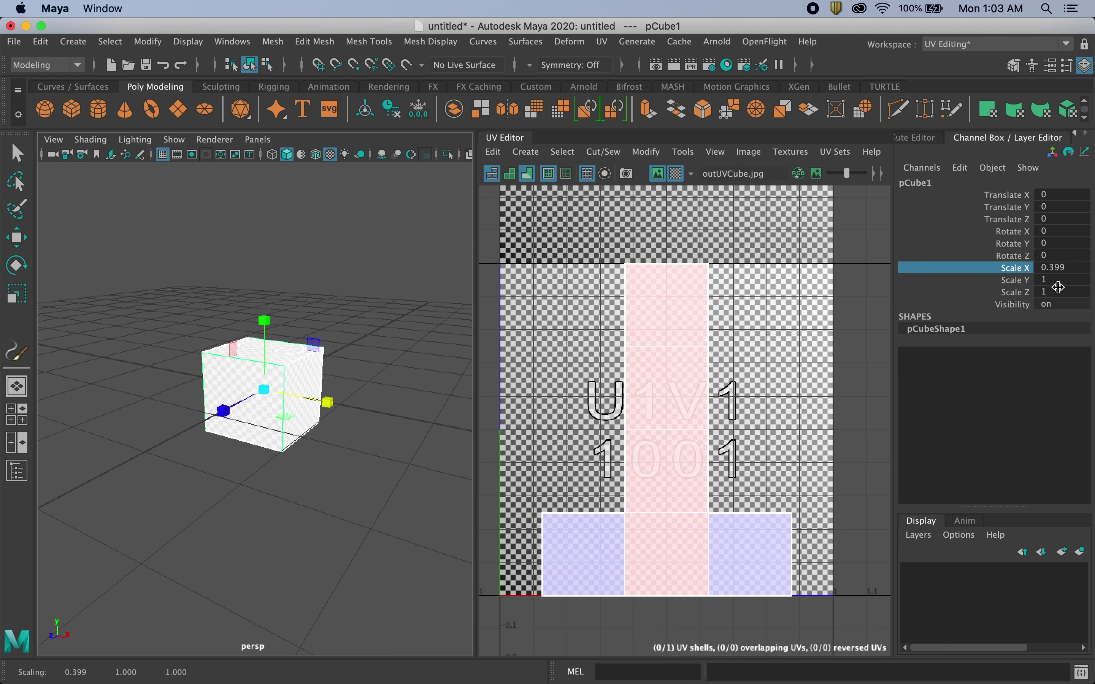
{"action": "key", "text": "z"}
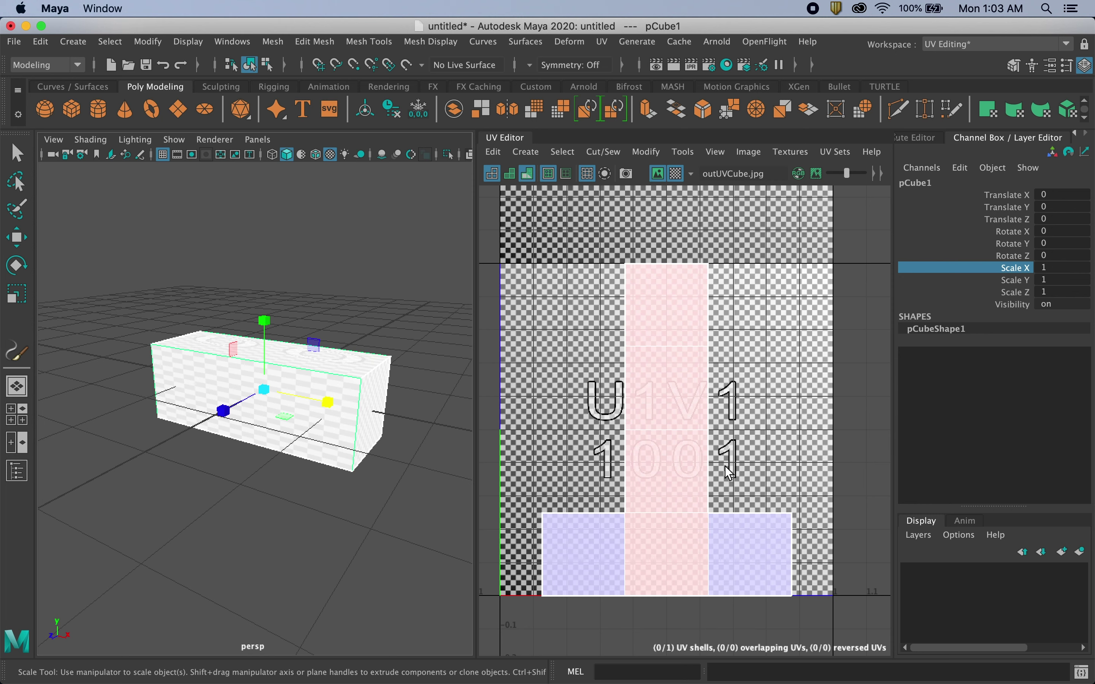
{"action": "right_click_drag", "start_coordinate": [647, 459], "coordinate": [647, 459]}
Select the shell's right and left UV columns and move them outward.
{"action": "key", "text": "r"}
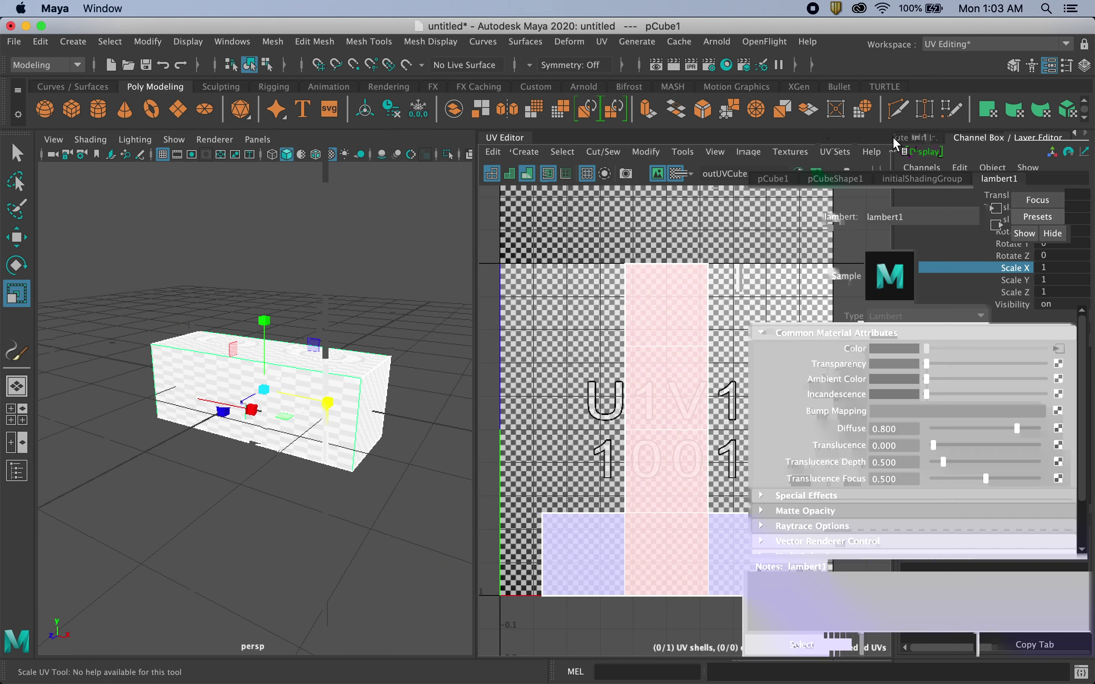
{"action": "left_click", "coordinate": [1017, 180]}
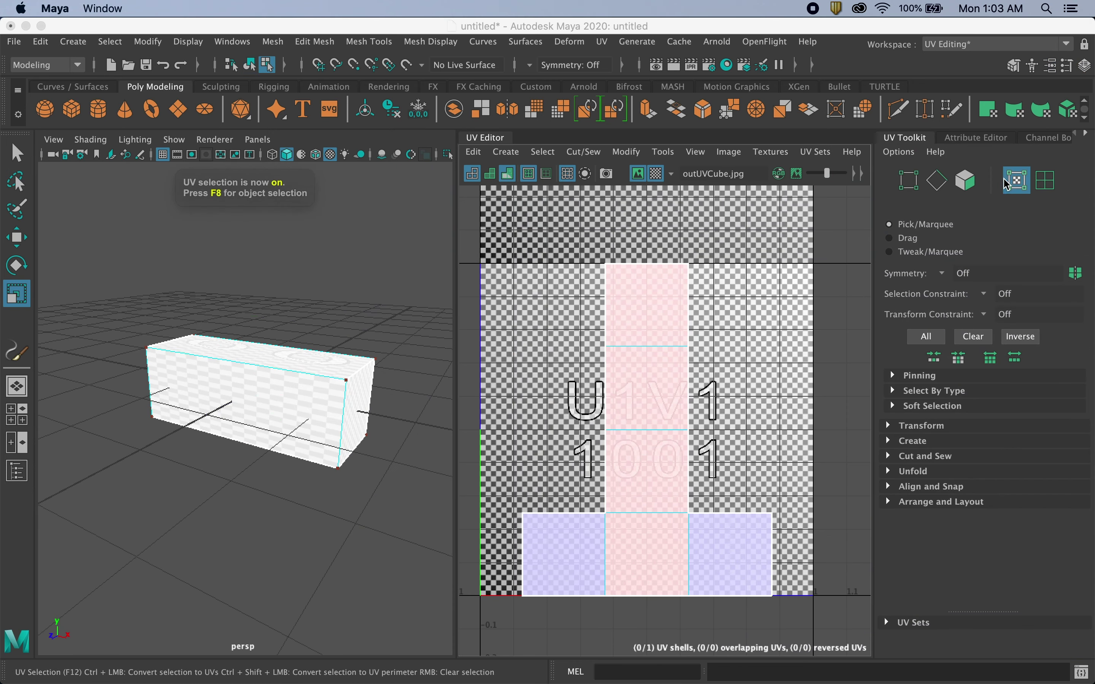
{"action": "left_click_drag", "start_coordinate": [780, 611], "coordinate": [764, 587]}
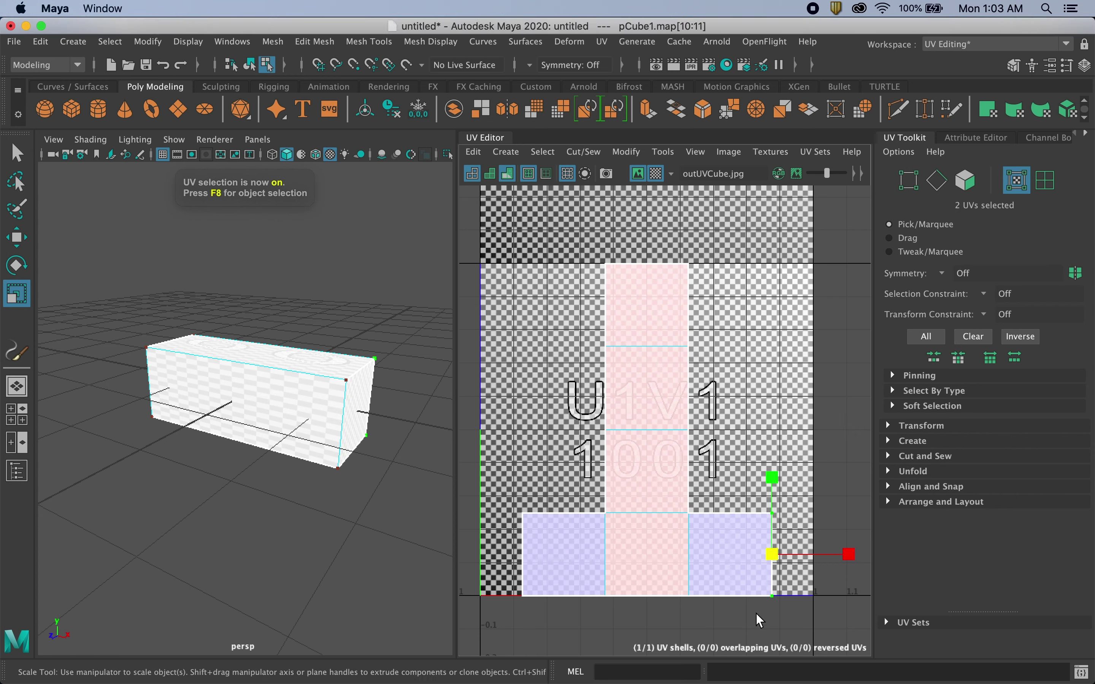
{"action": "key", "text": "w"}
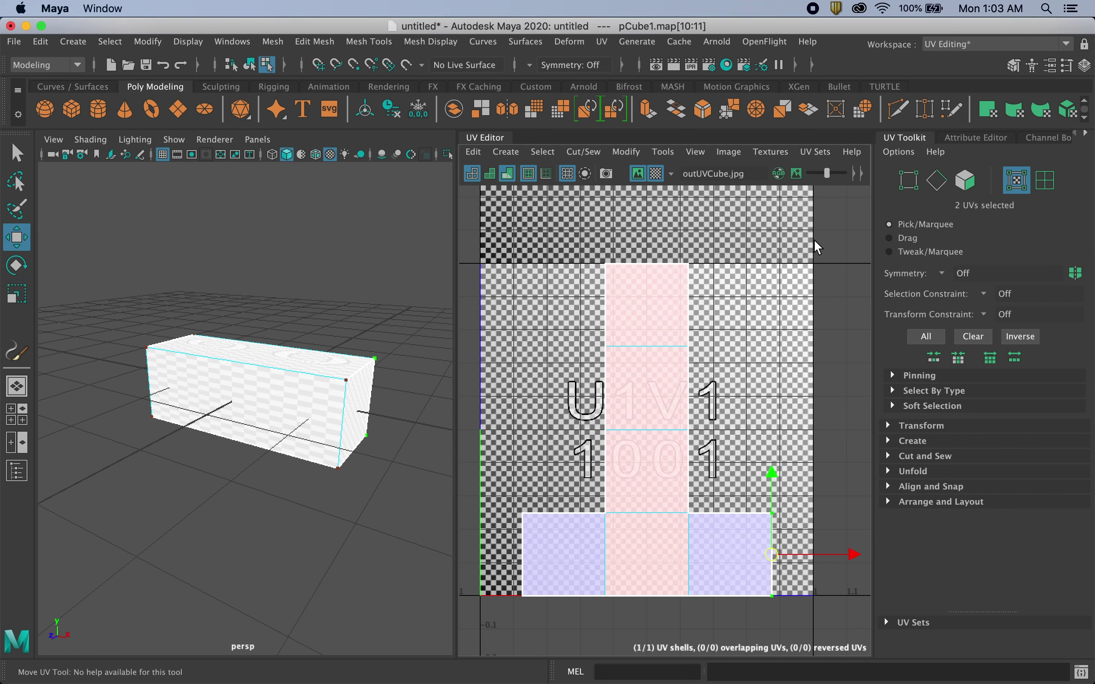
{"action": "left_click_drag", "start_coordinate": [814, 240], "coordinate": [677, 641]}
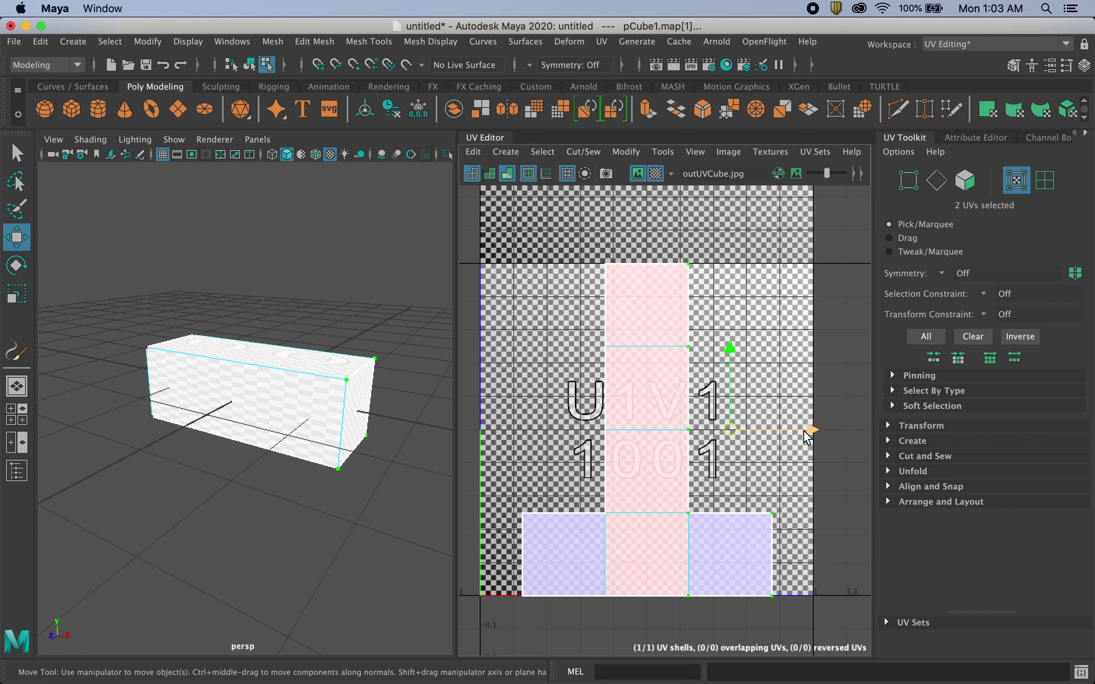
{"action": "left_click_drag", "start_coordinate": [803, 431], "coordinate": [835, 430]}
{"action": "left_click_drag", "start_coordinate": [629, 244], "coordinate": [503, 616]}
{"action": "left_click_drag", "start_coordinate": [636, 431], "coordinate": [602, 428]}
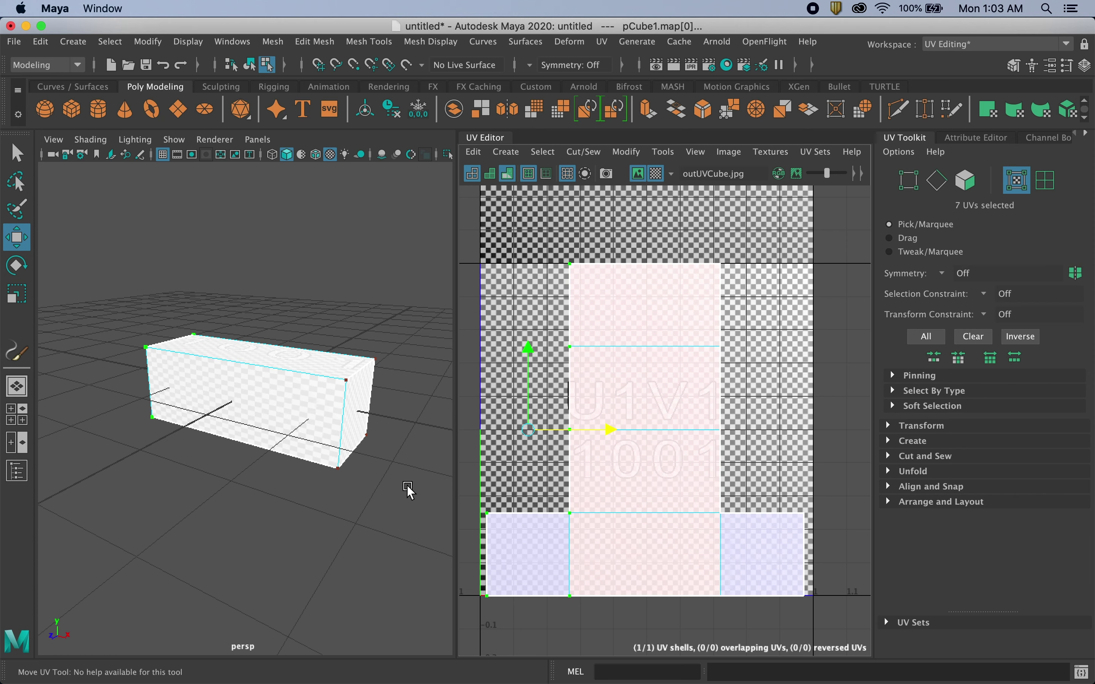
Nudge the left UVs slightly further left and push the right UVs to the tile's edge.
{"action": "scroll", "coordinate": [286, 419], "scroll_direction": "down", "scroll_amount": 3}
{"action": "scroll", "coordinate": [286, 423], "scroll_direction": "up", "scroll_amount": 6}
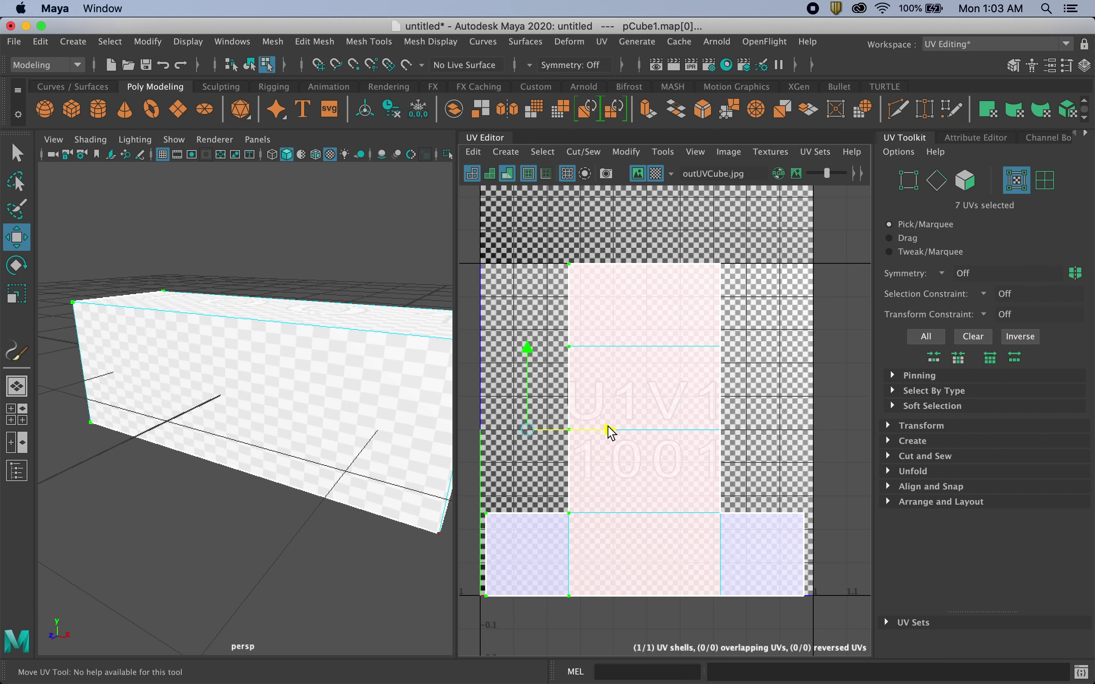
{"action": "left_click_drag", "start_coordinate": [611, 432], "coordinate": [611, 432]}
{"action": "left_click_drag", "start_coordinate": [856, 238], "coordinate": [706, 596]}
{"action": "left_click_drag", "start_coordinate": [798, 429], "coordinate": [808, 433]}
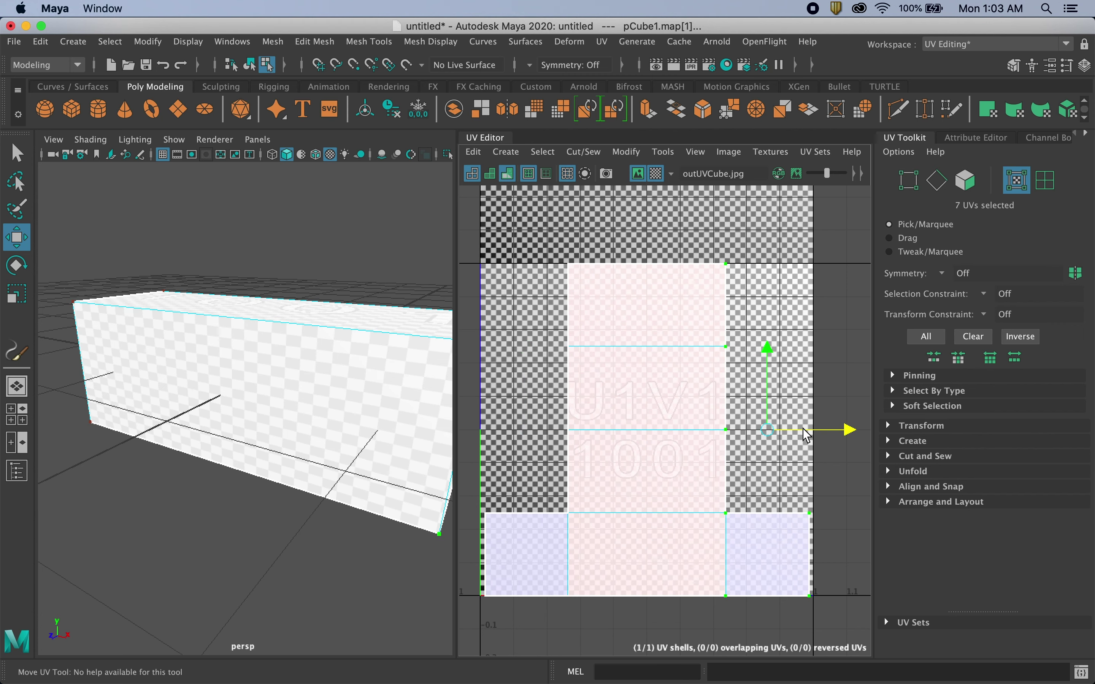
Clear the UV selection and return to selecting the whole box in Object Mode.
{"action": "left_click", "coordinate": [349, 508]}
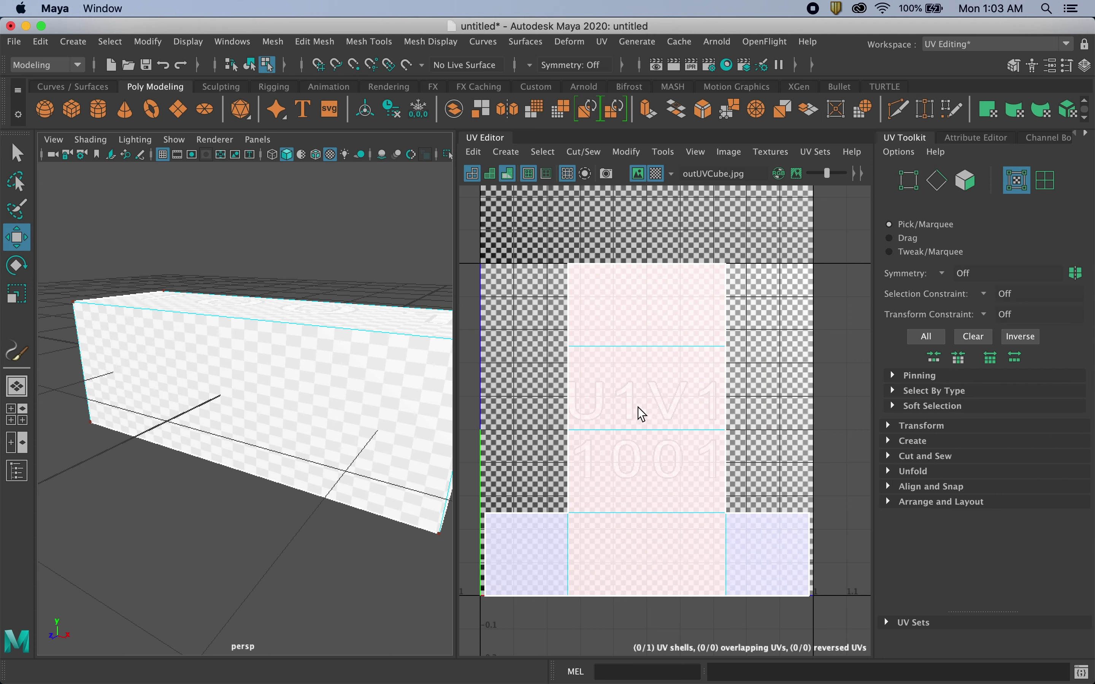
{"action": "right_click_drag", "start_coordinate": [643, 414], "coordinate": [638, 450]}
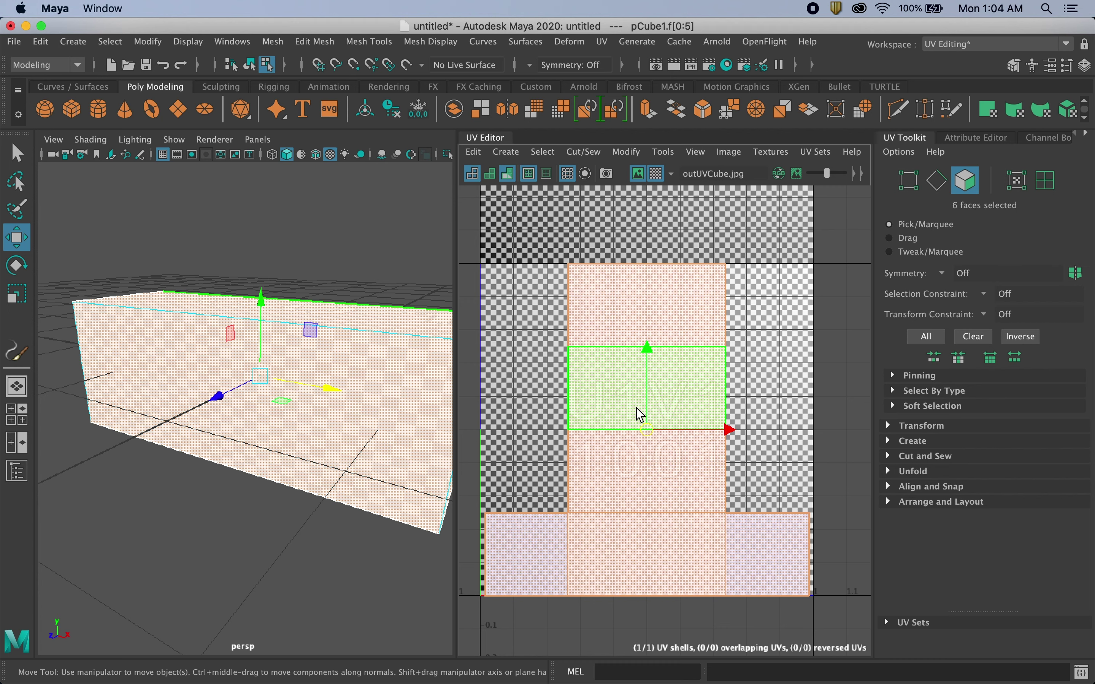
{"action": "left_click", "coordinate": [41, 41]}
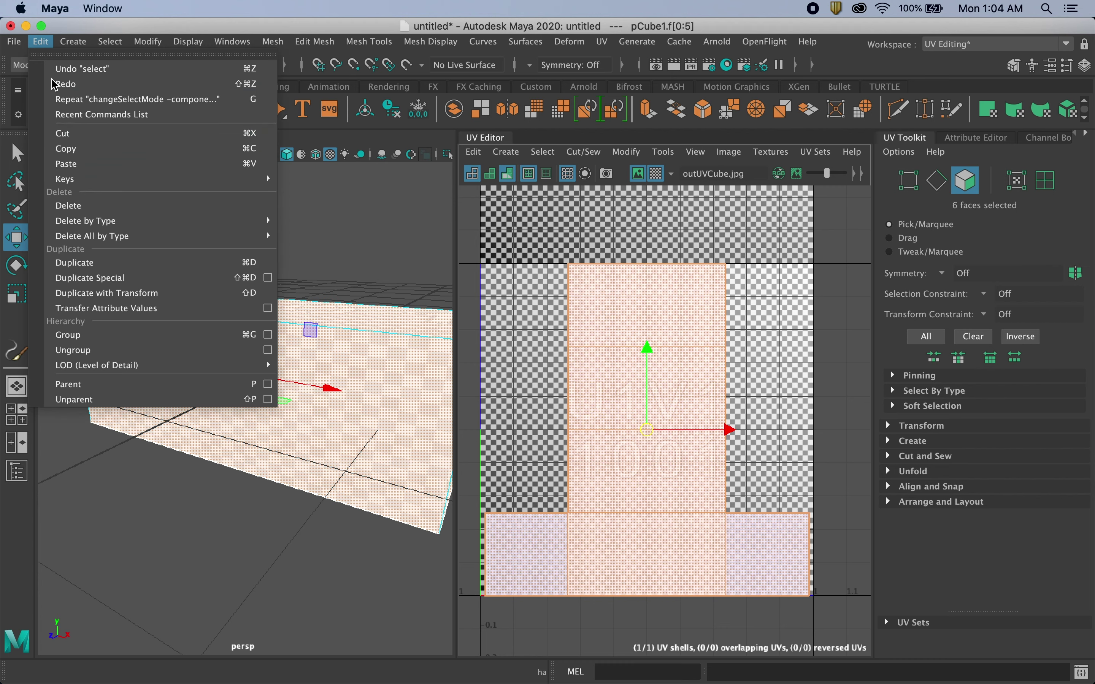
{"action": "mouse_move", "coordinate": [144, 38]}
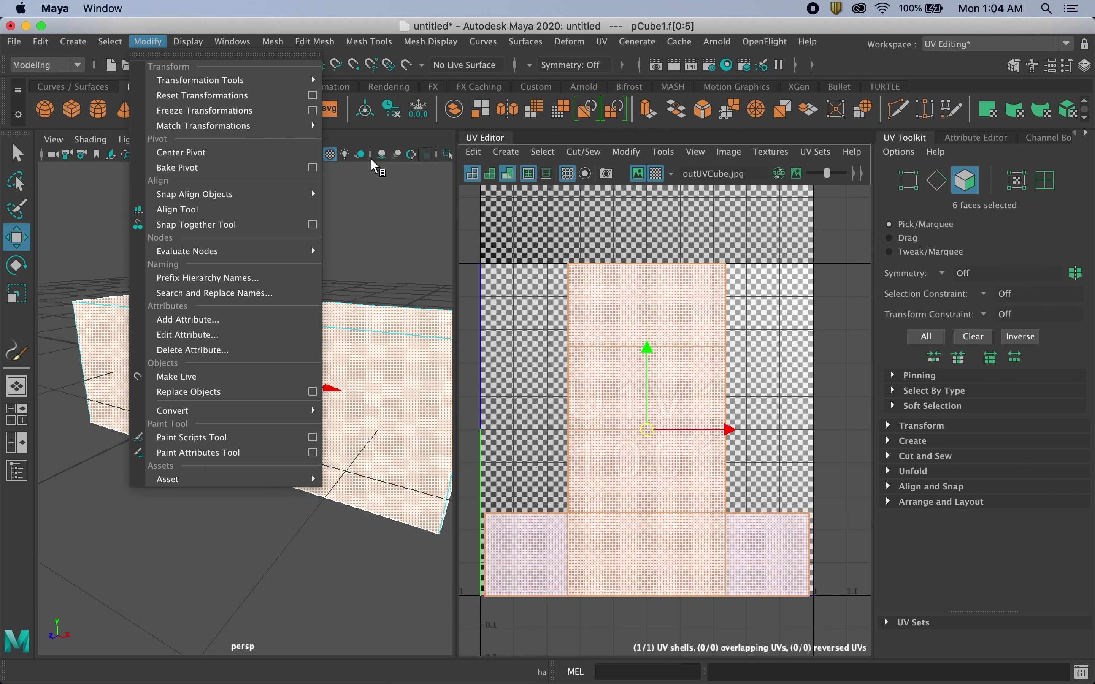
{"action": "left_click", "coordinate": [588, 324]}
{"action": "right_click_drag", "start_coordinate": [354, 251], "coordinate": [398, 233]}
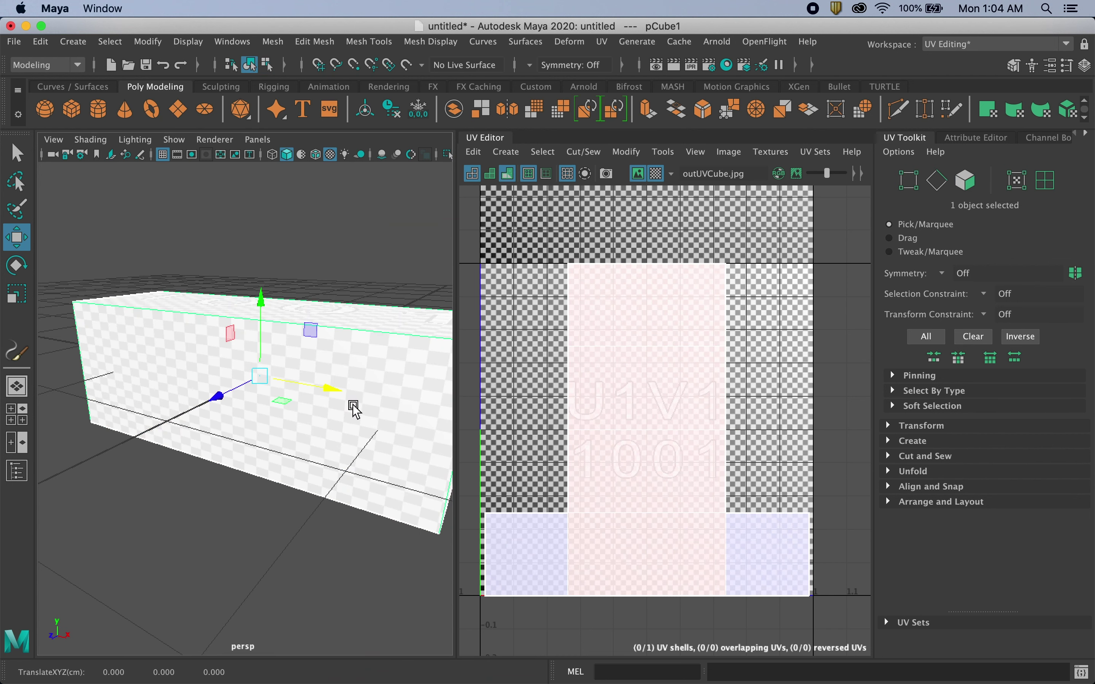
{"action": "scroll", "coordinate": [355, 410], "scroll_direction": "down", "scroll_amount": 3}
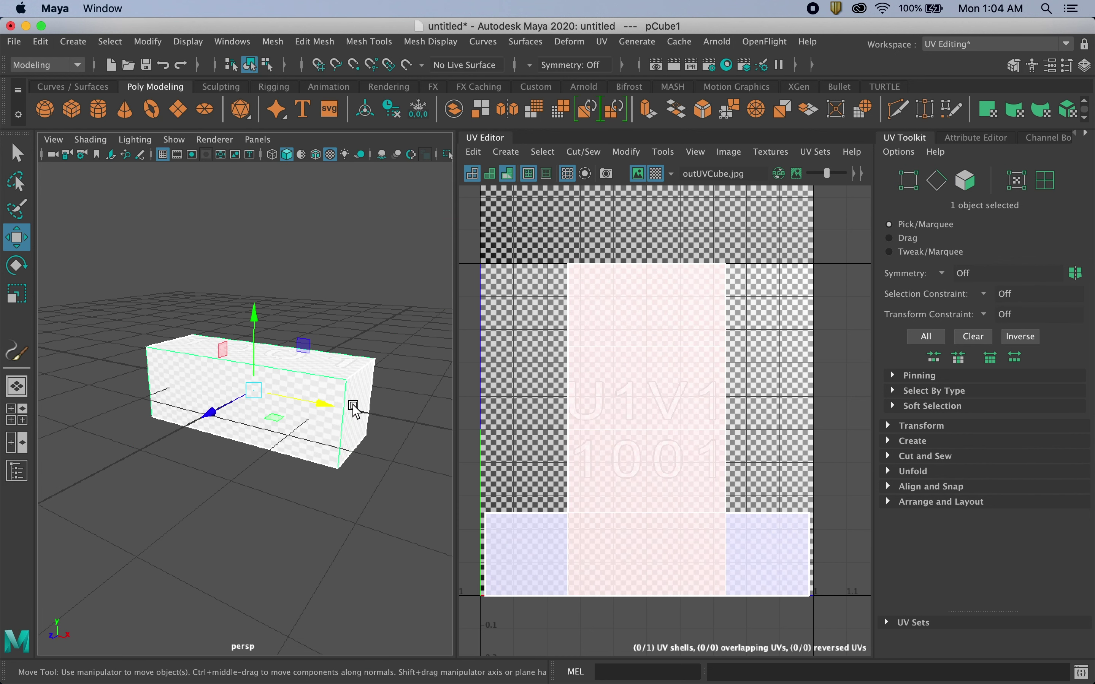